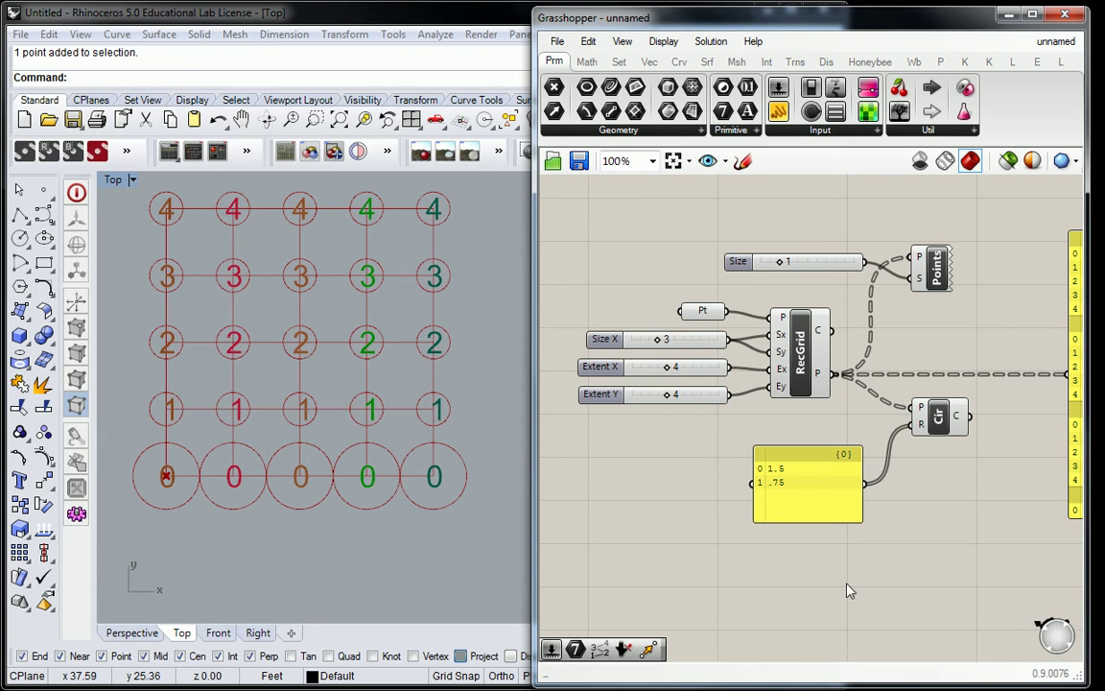
Delete the panel holding the radii 1.5 and .75 that feeds the Circle component
{"action": "left_click", "coordinate": [360, 406]}
{"action": "right_click_drag", "start_coordinate": [360, 405], "coordinate": [354, 422]}
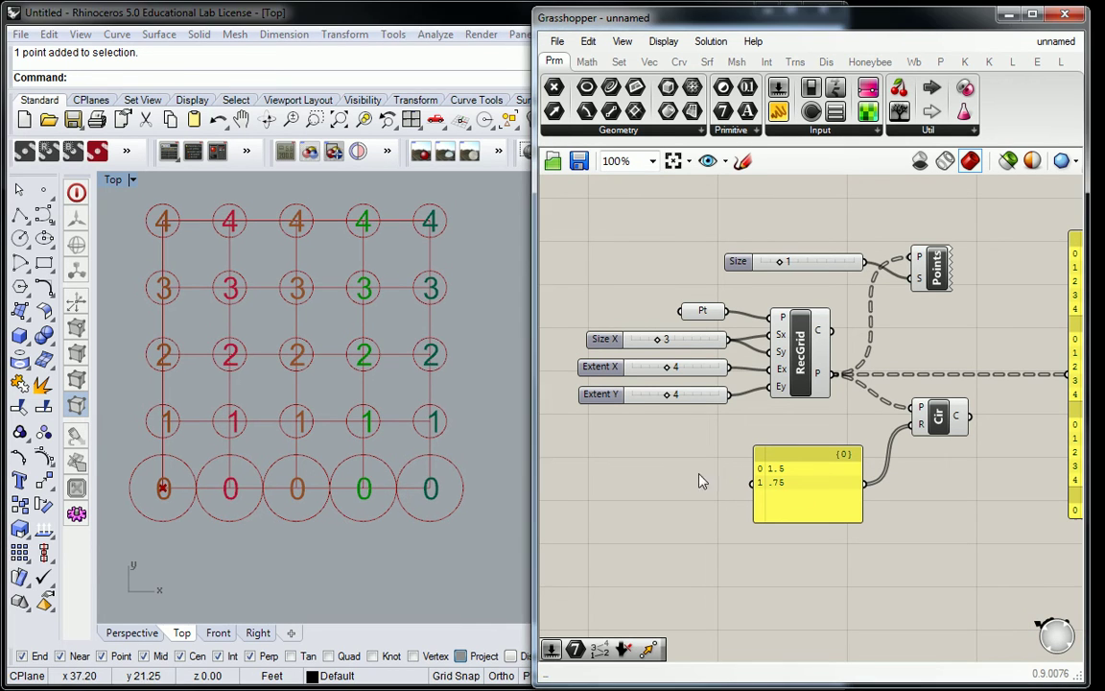
{"action": "scroll", "coordinate": [629, 438], "scroll_direction": "up", "scroll_amount": 3}
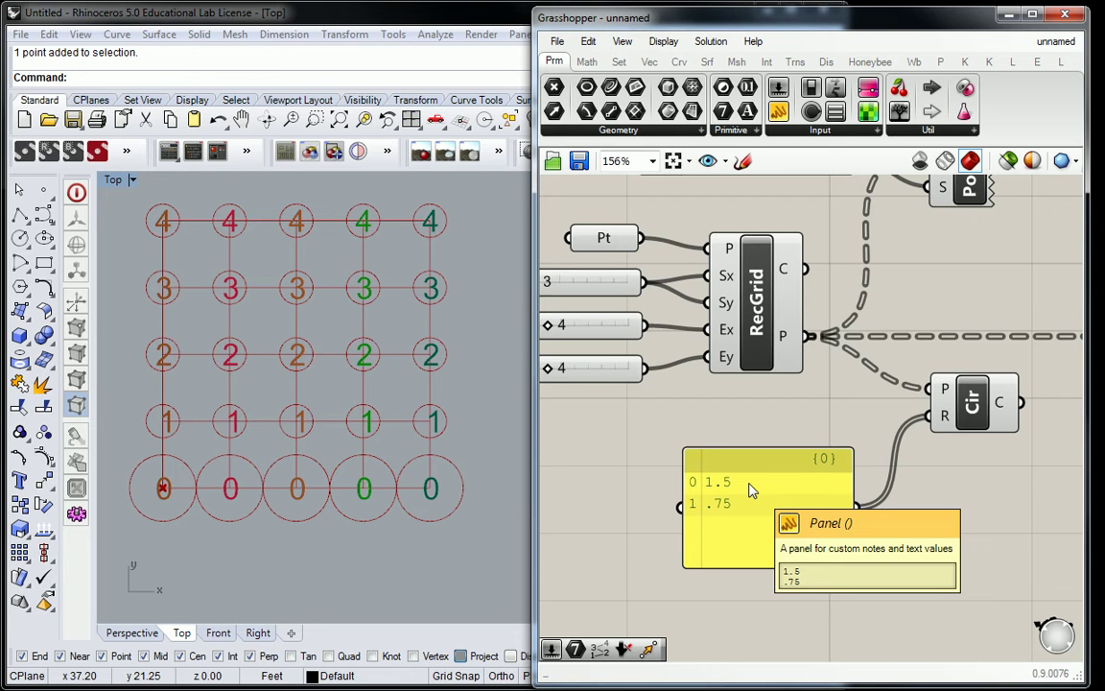
{"action": "left_click", "coordinate": [972, 403]}
{"action": "scroll", "coordinate": [748, 410], "scroll_direction": "down", "scroll_amount": 3}
{"action": "scroll", "coordinate": [753, 405], "scroll_direction": "up", "scroll_amount": 1}
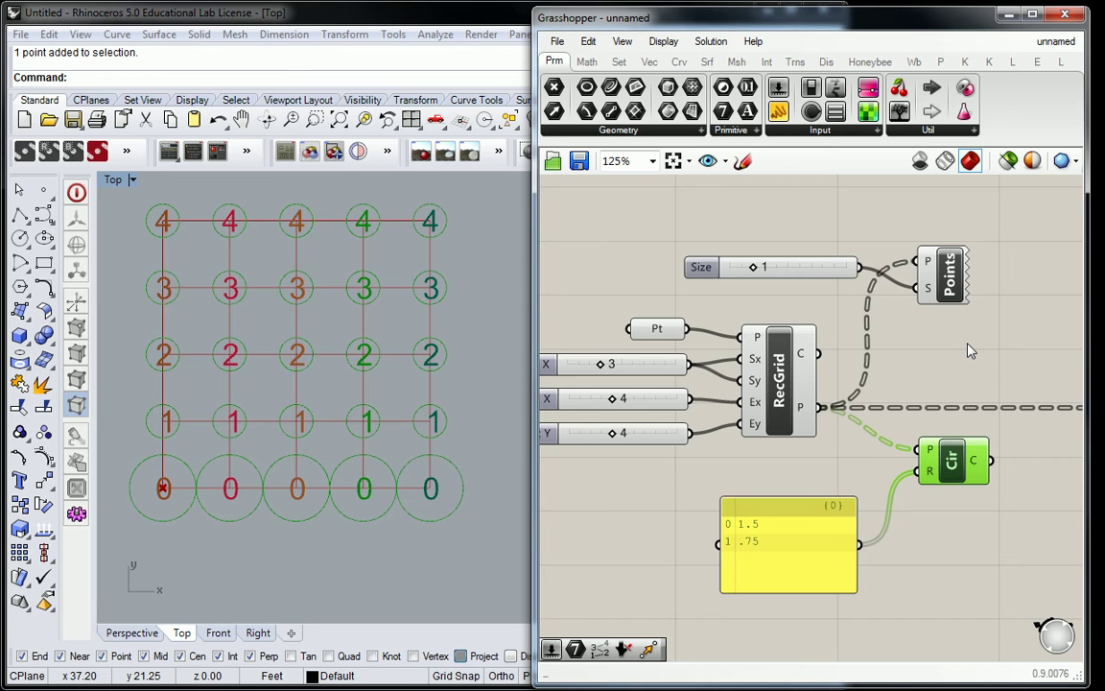
{"action": "right_click_drag", "start_coordinate": [795, 475], "coordinate": [794, 337]}
{"action": "scroll", "coordinate": [792, 355], "scroll_direction": "up", "scroll_amount": 3}
{"action": "left_click", "coordinate": [794, 413]}
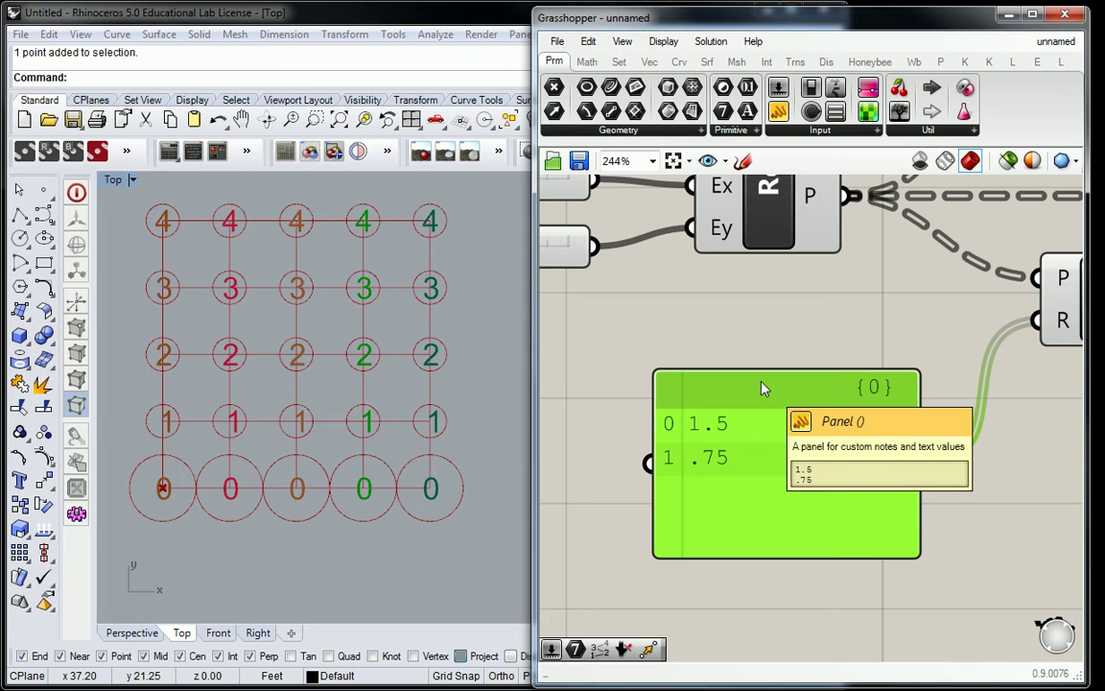
{"action": "scroll", "coordinate": [762, 387], "scroll_direction": "down", "scroll_amount": 4}
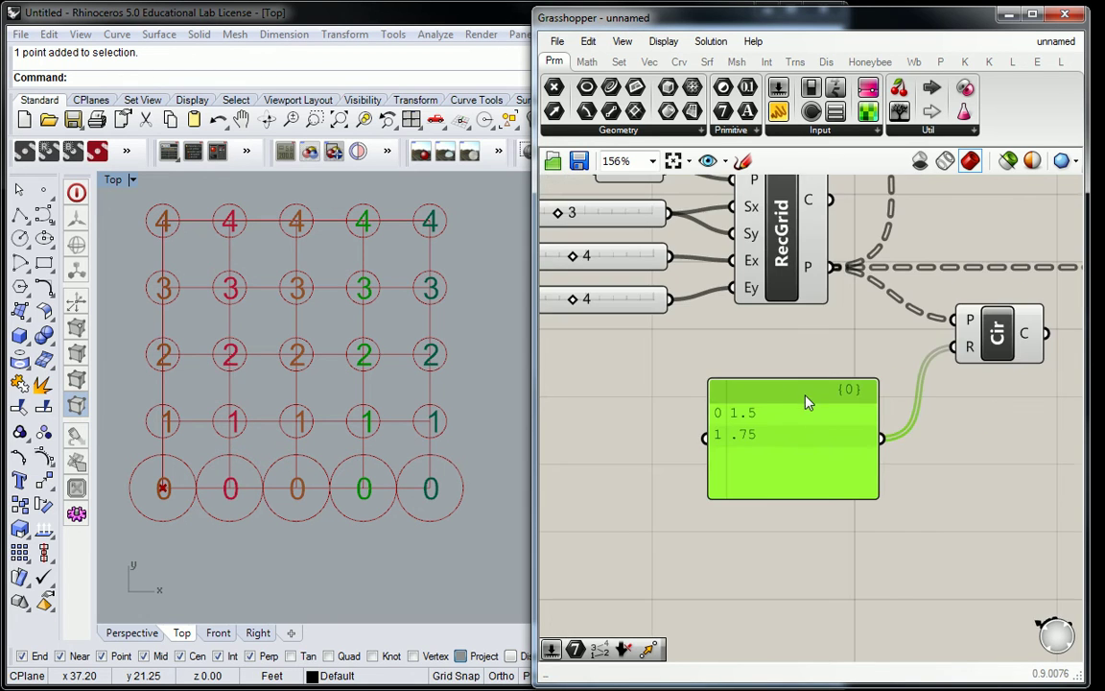
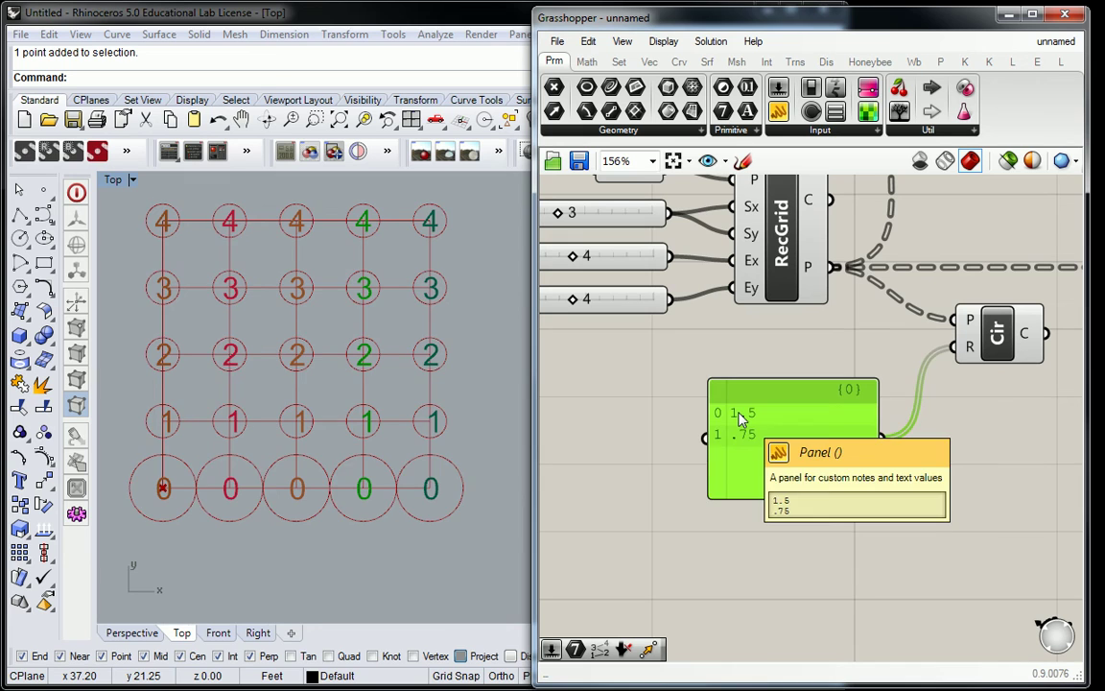
{"action": "key", "text": "Delete"}
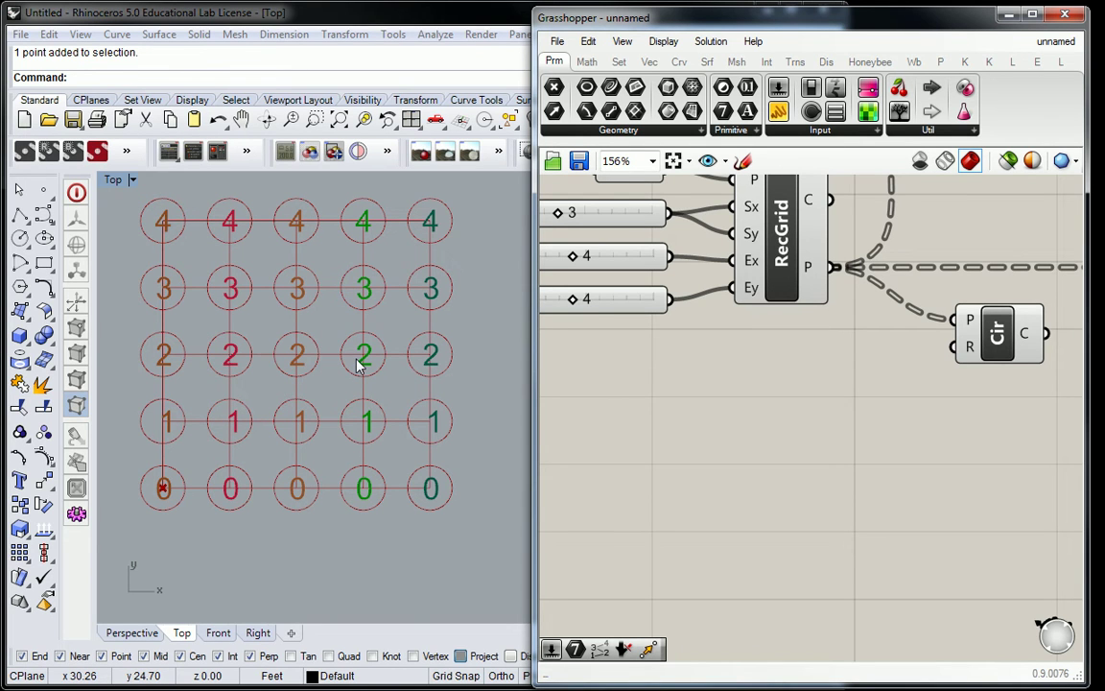
Widen the Grasshopper window and place a Random component below the rectangular grid, beside the Circle component
{"action": "left_click_drag", "start_coordinate": [530, 297], "coordinate": [480, 316]}
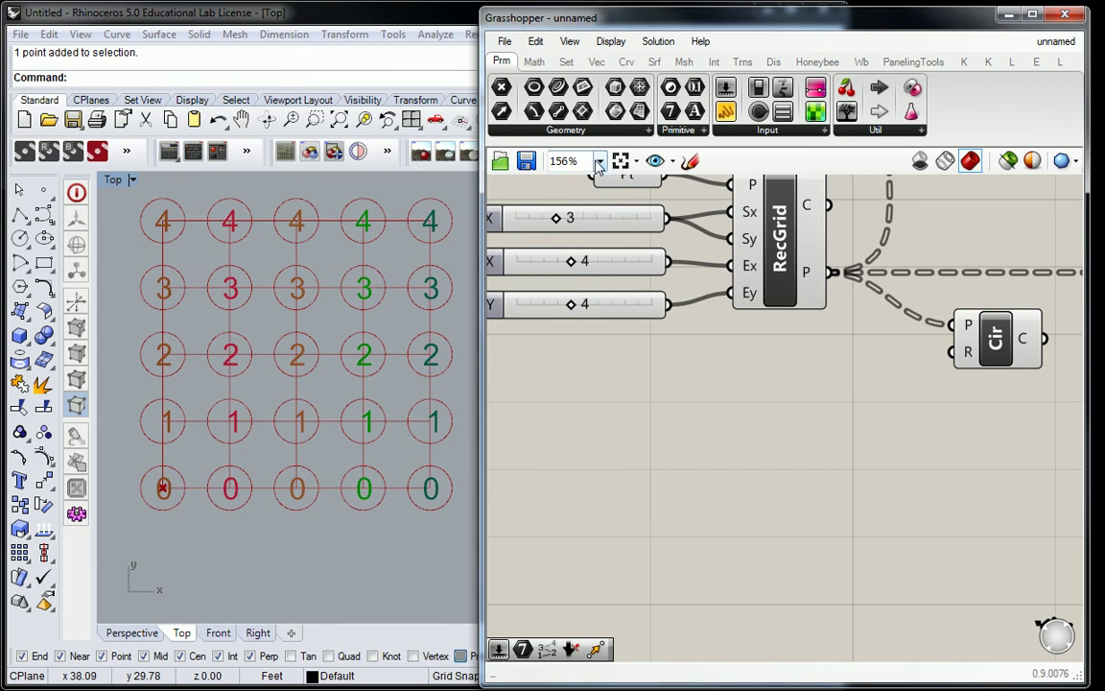
{"action": "left_click", "coordinate": [566, 62]}
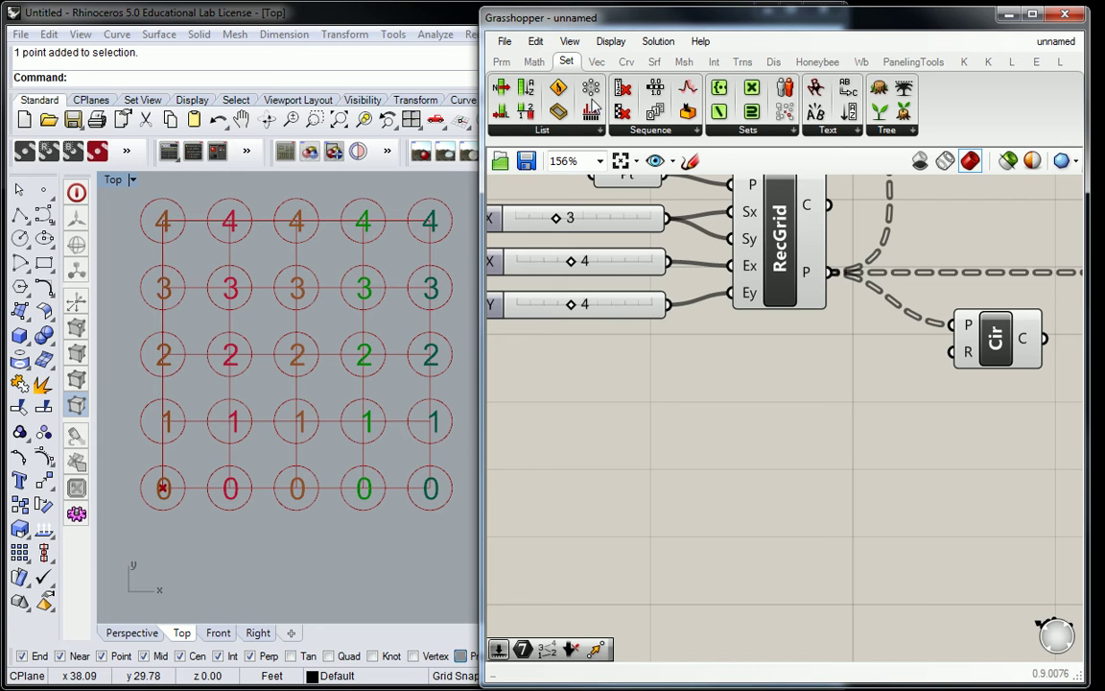
{"action": "left_click", "coordinate": [650, 130]}
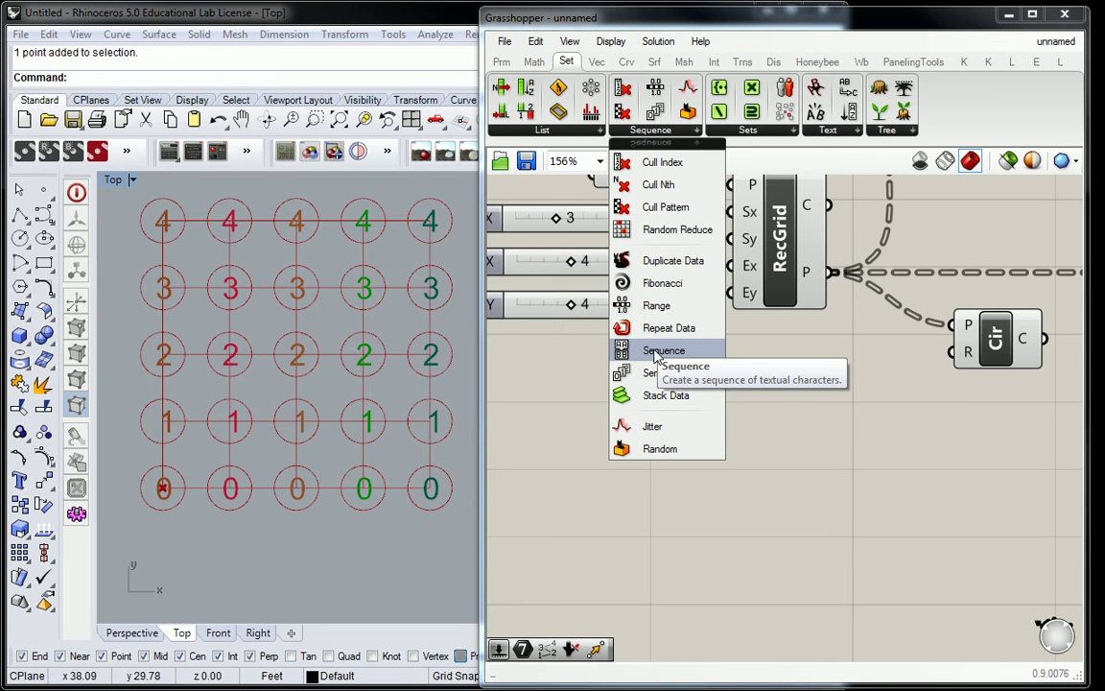
{"action": "left_click", "coordinate": [658, 451]}
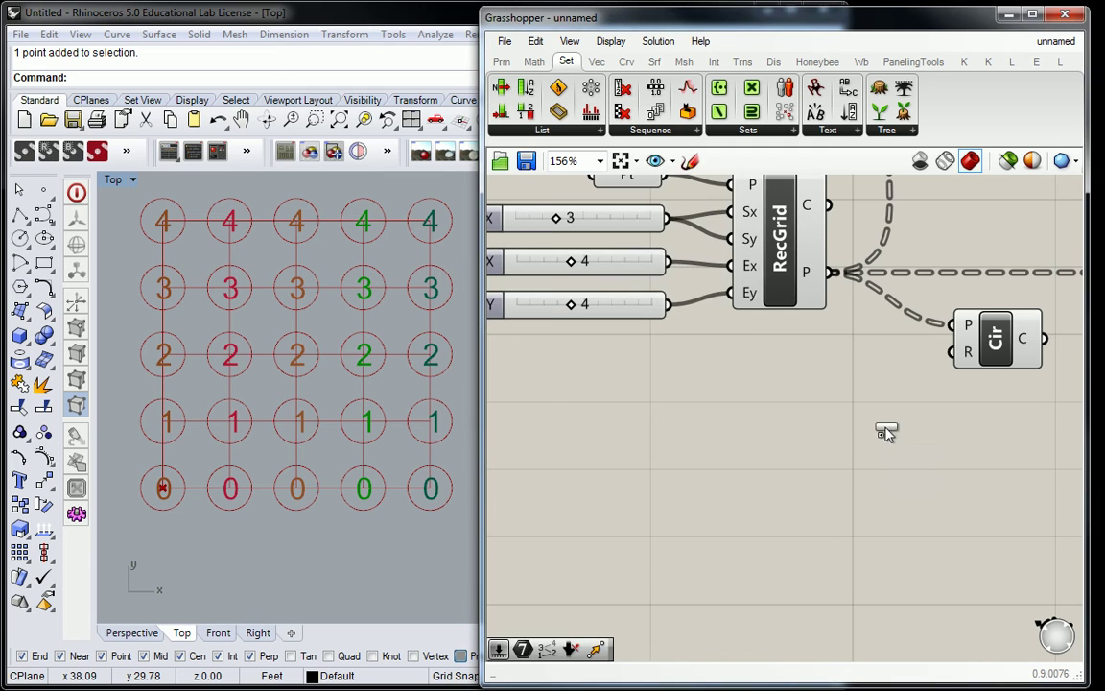
{"action": "left_click", "coordinate": [882, 434]}
{"action": "scroll", "coordinate": [880, 443], "scroll_direction": "up", "scroll_amount": 2}
{"action": "right_click_drag", "start_coordinate": [890, 455], "coordinate": [781, 471]}
{"action": "left_click_drag", "start_coordinate": [781, 471], "coordinate": [708, 451]}
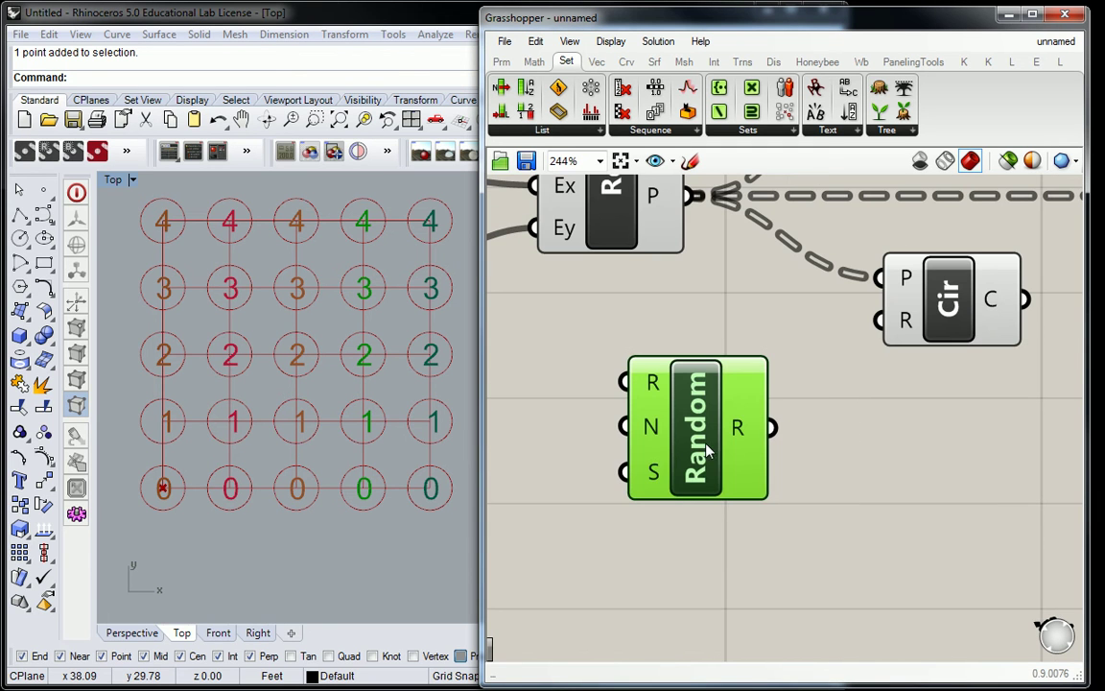
{"action": "mouse_move", "coordinate": [739, 435]}
{"action": "mouse_move", "coordinate": [658, 382]}
{"action": "left_click_drag", "start_coordinate": [714, 436], "coordinate": [725, 411]}
{"action": "left_click", "coordinate": [748, 318]}
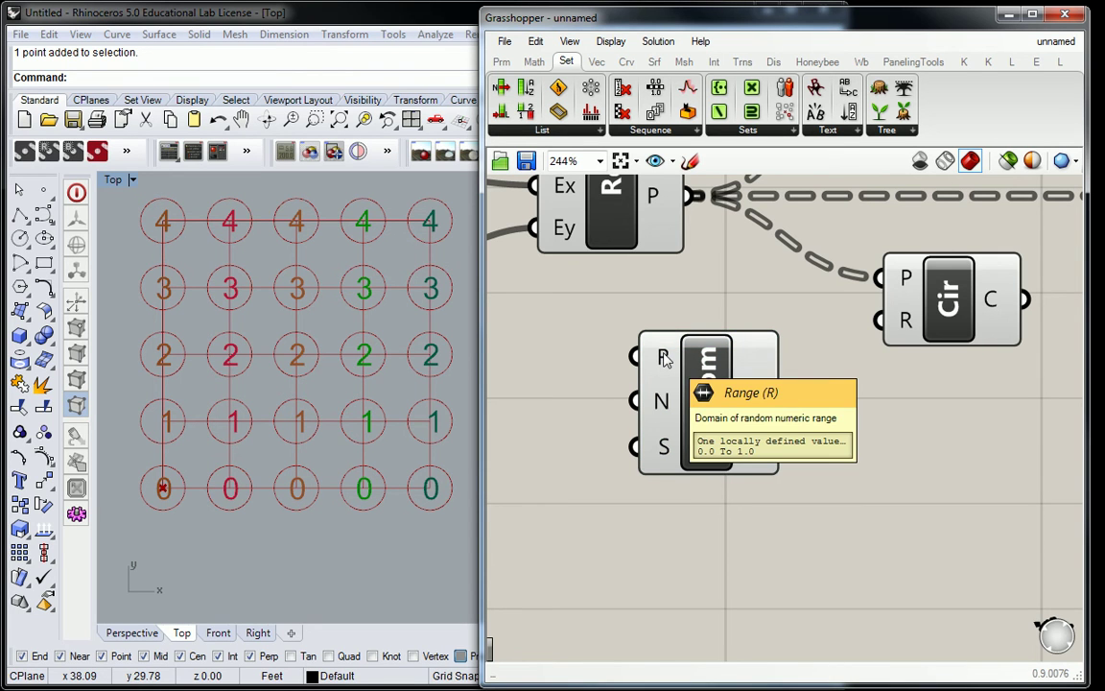
Try feeding the Random component's output into the Circle radius input, and undo that connection
{"action": "left_click", "coordinate": [755, 424]}
{"action": "left_click_drag", "start_coordinate": [755, 424], "coordinate": [879, 320]}
{"action": "left_click", "coordinate": [761, 351]}
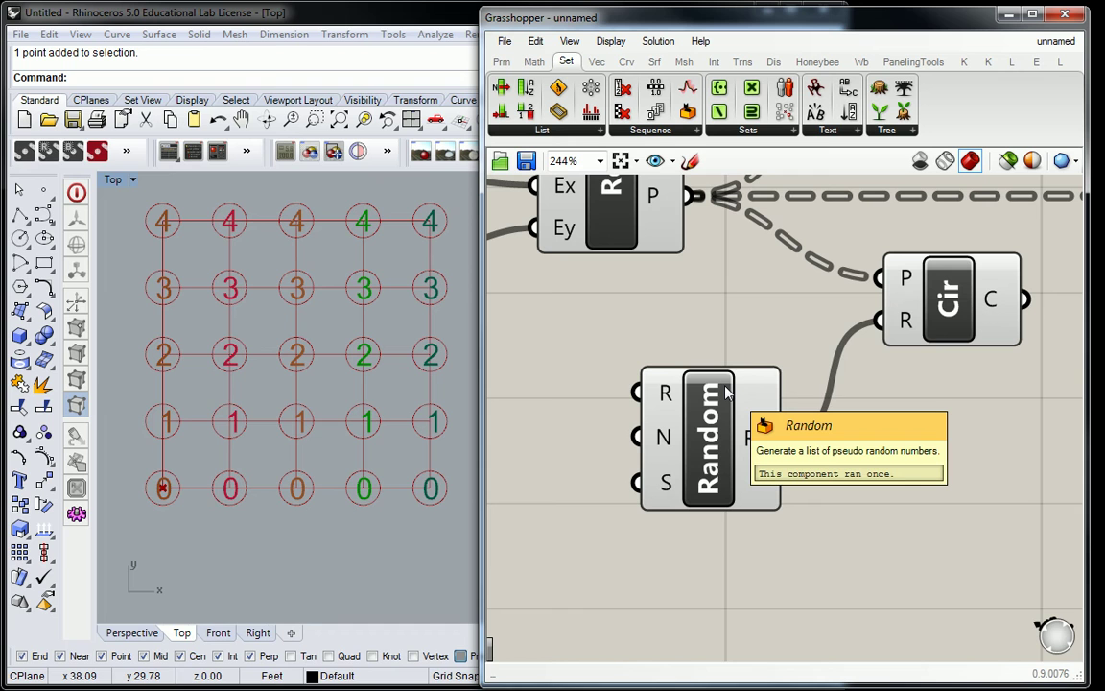
{"action": "key", "text": "ctrl+z"}
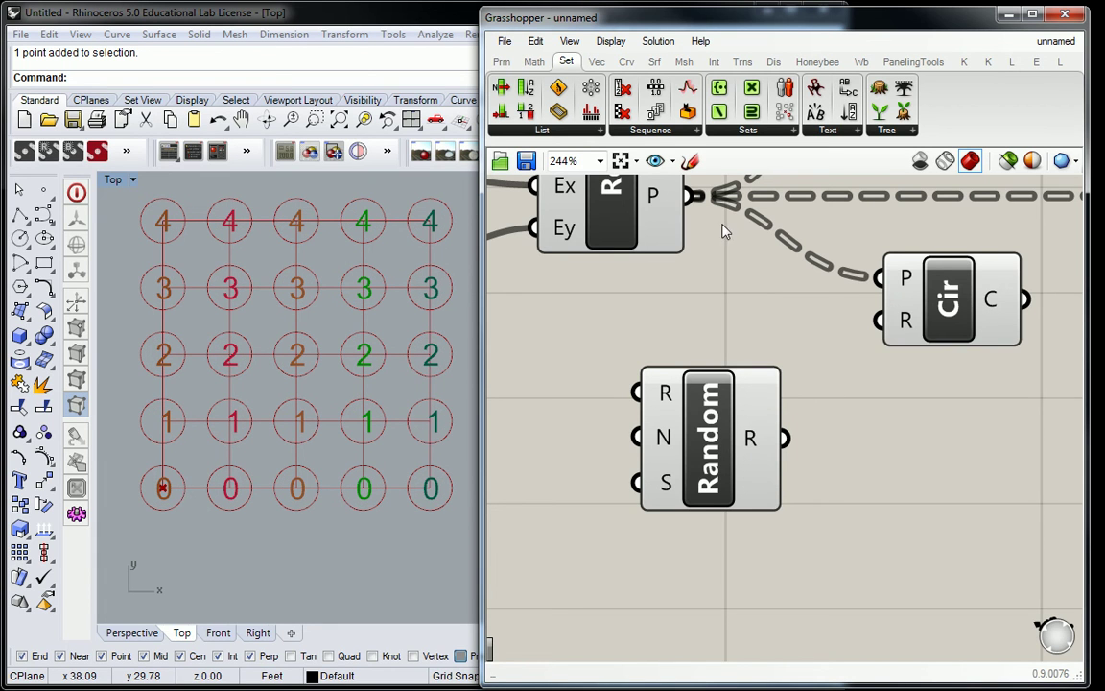
Add a panel beside the Random component and connect Random's output to it
{"action": "right_click_drag", "start_coordinate": [722, 229], "coordinate": [804, 320]}
{"action": "scroll", "coordinate": [754, 373], "scroll_direction": "down", "scroll_amount": 3}
{"action": "scroll", "coordinate": [763, 383], "scroll_direction": "up", "scroll_amount": 5}
{"action": "mouse_move", "coordinate": [764, 383]}
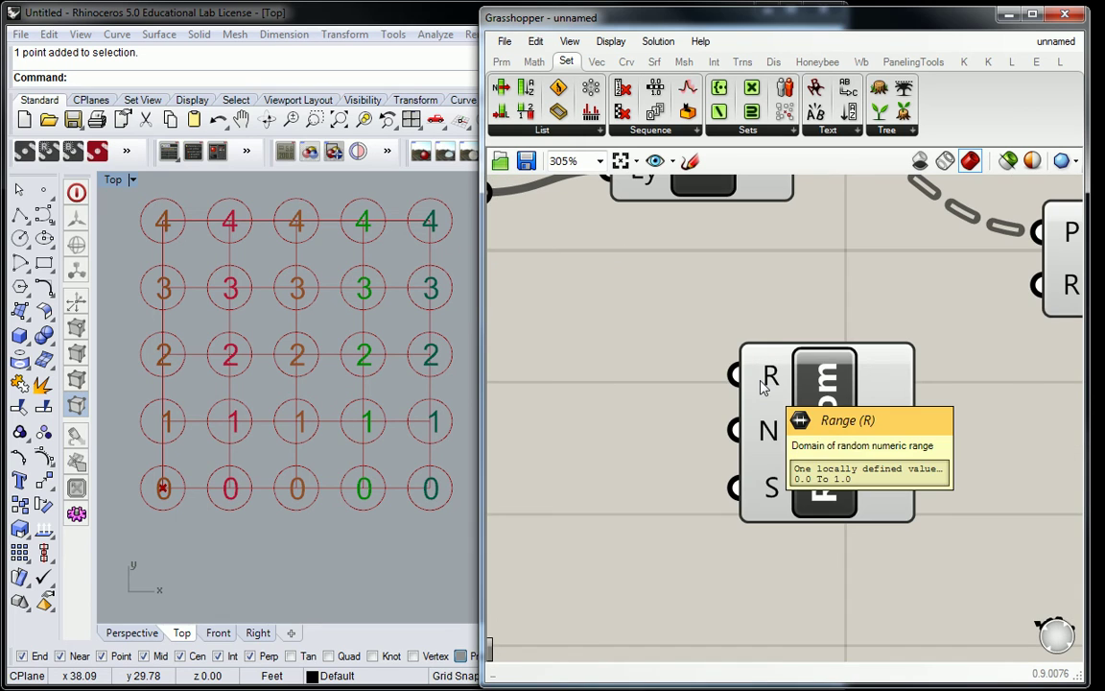
{"action": "left_click", "coordinate": [501, 61]}
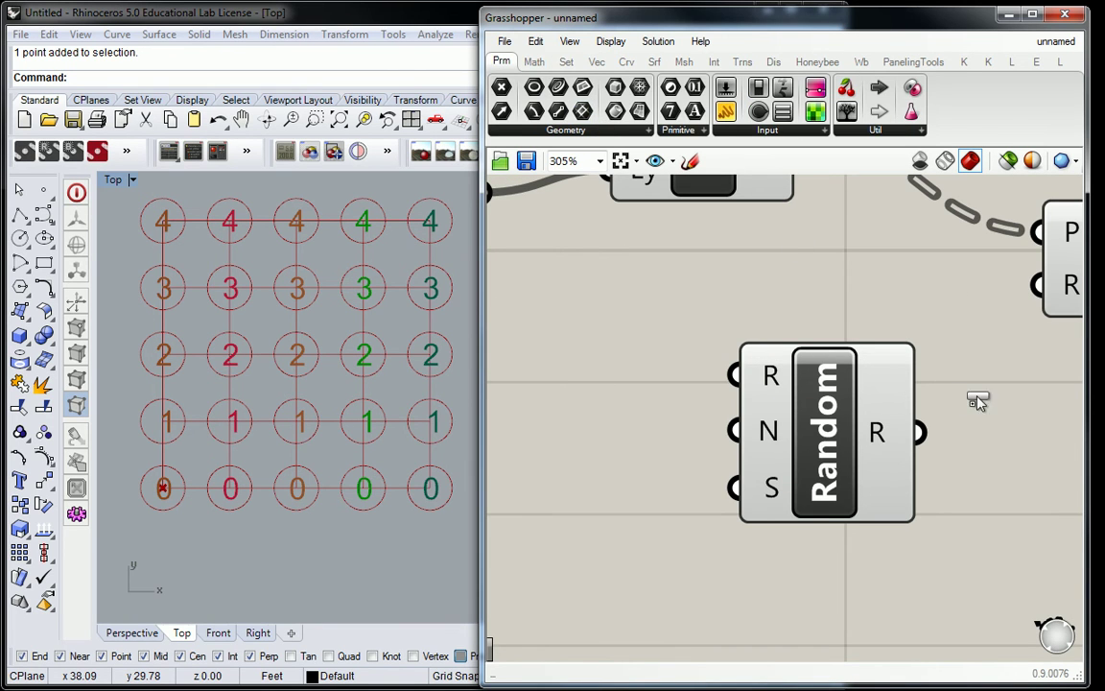
{"action": "left_click_drag", "start_coordinate": [842, 381], "coordinate": [920, 392]}
{"action": "scroll", "coordinate": [849, 376], "scroll_direction": "down", "scroll_amount": 4}
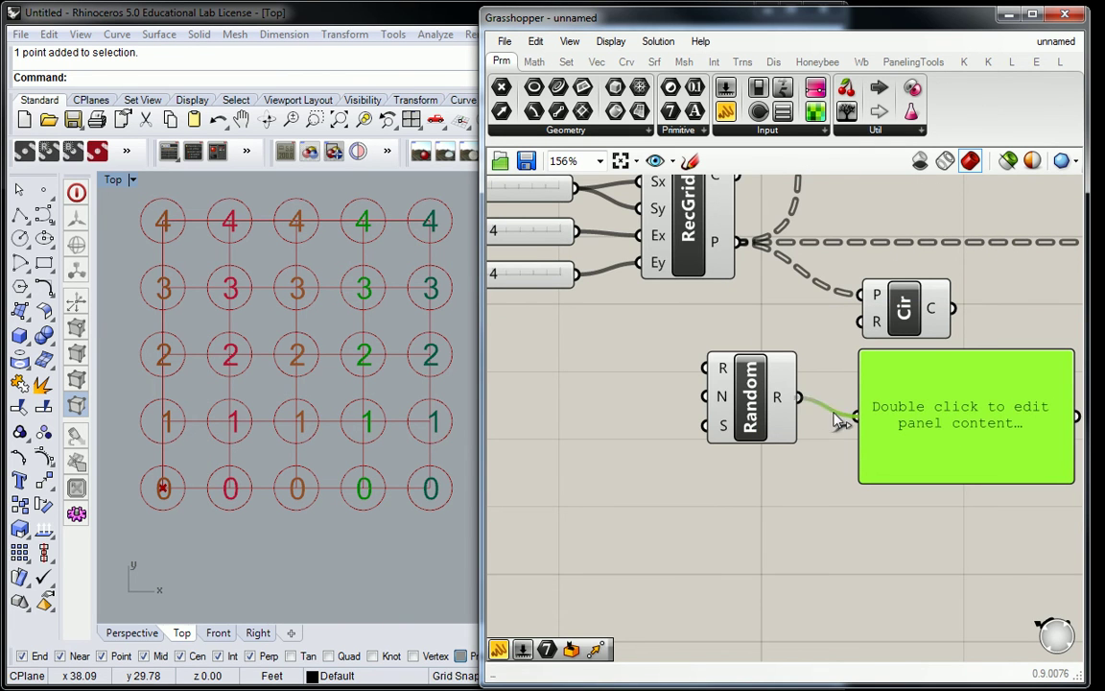
{"action": "left_click_drag", "start_coordinate": [799, 396], "coordinate": [858, 415]}
{"action": "right_click_drag", "start_coordinate": [832, 347], "coordinate": [686, 342]}
{"action": "scroll", "coordinate": [777, 371], "scroll_direction": "up", "scroll_amount": 2}
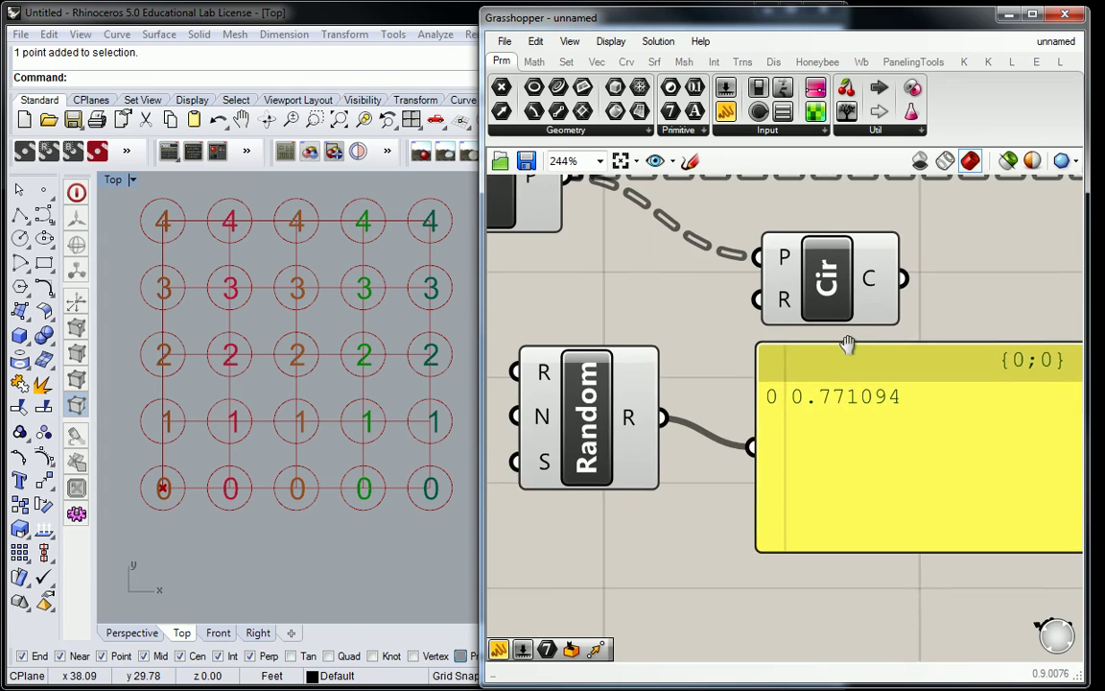
Move the Random output panel slightly lower, farther from the Circle component
{"action": "left_click_drag", "start_coordinate": [668, 416], "coordinate": [730, 319]}
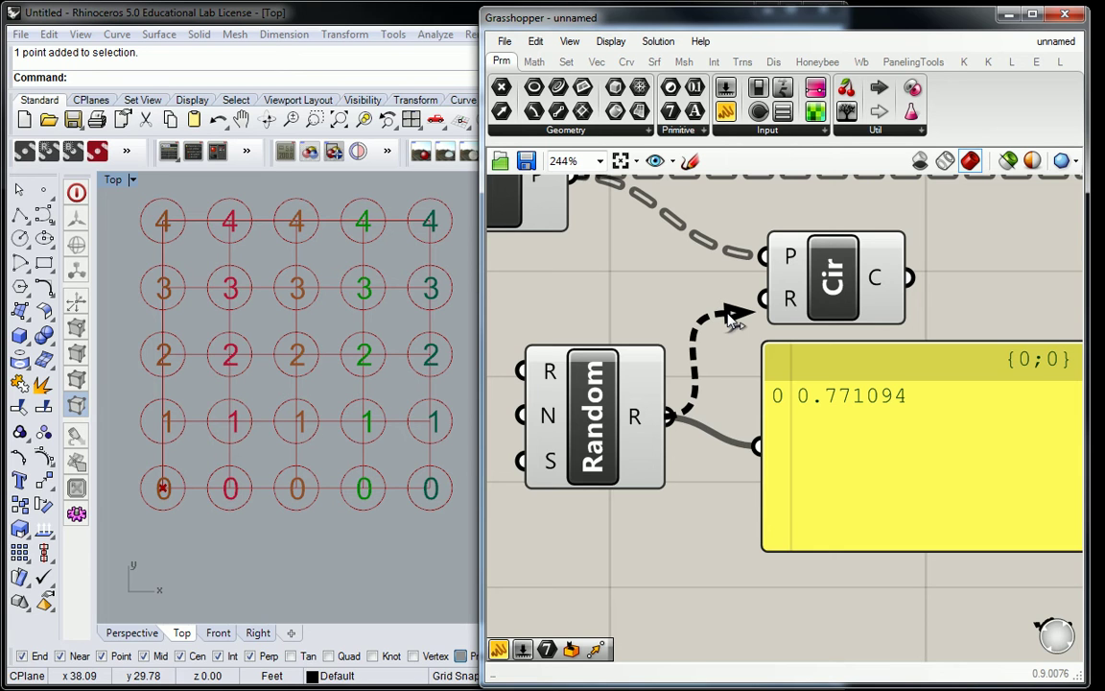
{"action": "left_click_drag", "start_coordinate": [731, 319], "coordinate": [730, 318]}
{"action": "mouse_move", "coordinate": [830, 381]}
{"action": "left_mouse_down"}
{"action": "mouse_move", "coordinate": [920, 436]}
{"action": "mouse_move", "coordinate": [848, 419]}
{"action": "mouse_move", "coordinate": [835, 396]}
{"action": "left_mouse_up"}
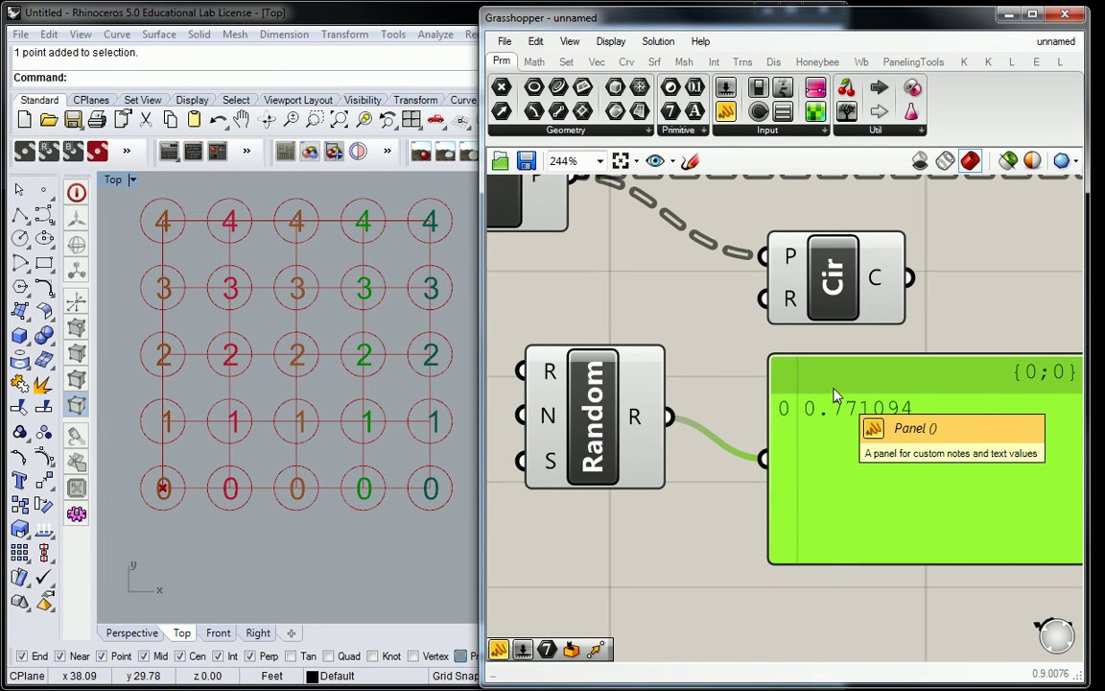
{"action": "left_click", "coordinate": [740, 358]}
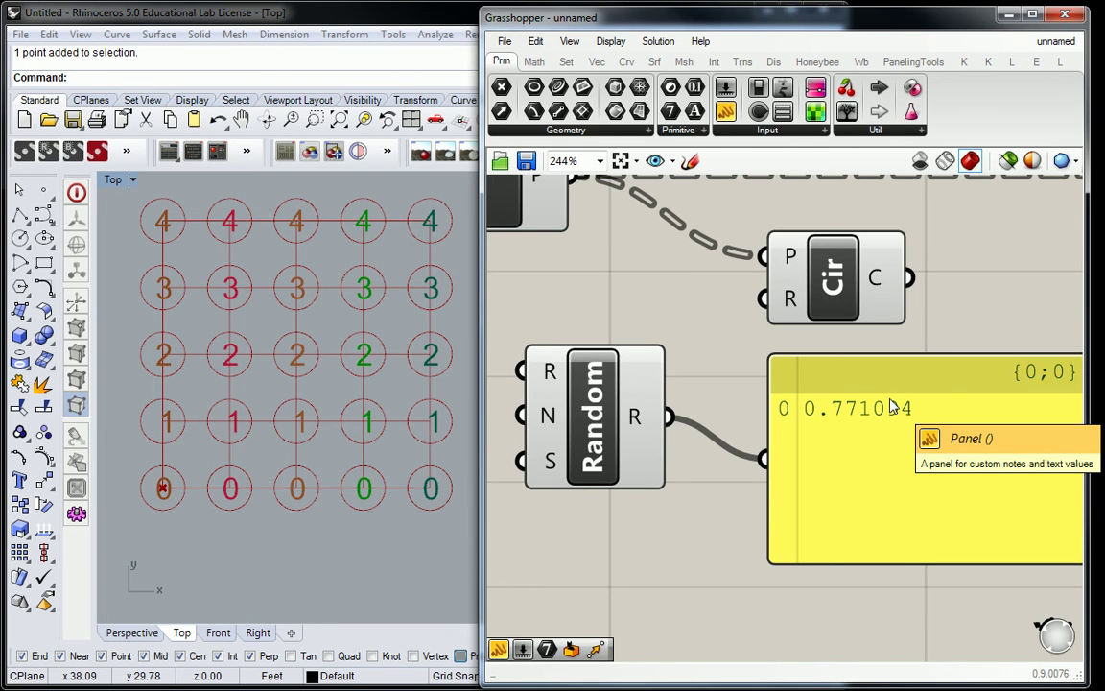
Add a Construct Domain component beside Random and connect its domain output to Random's range input
{"action": "scroll", "coordinate": [892, 406], "scroll_direction": "down", "scroll_amount": 2}
{"action": "scroll", "coordinate": [794, 399], "scroll_direction": "up", "scroll_amount": 3}
{"action": "scroll", "coordinate": [689, 356], "scroll_direction": "down", "scroll_amount": 3}
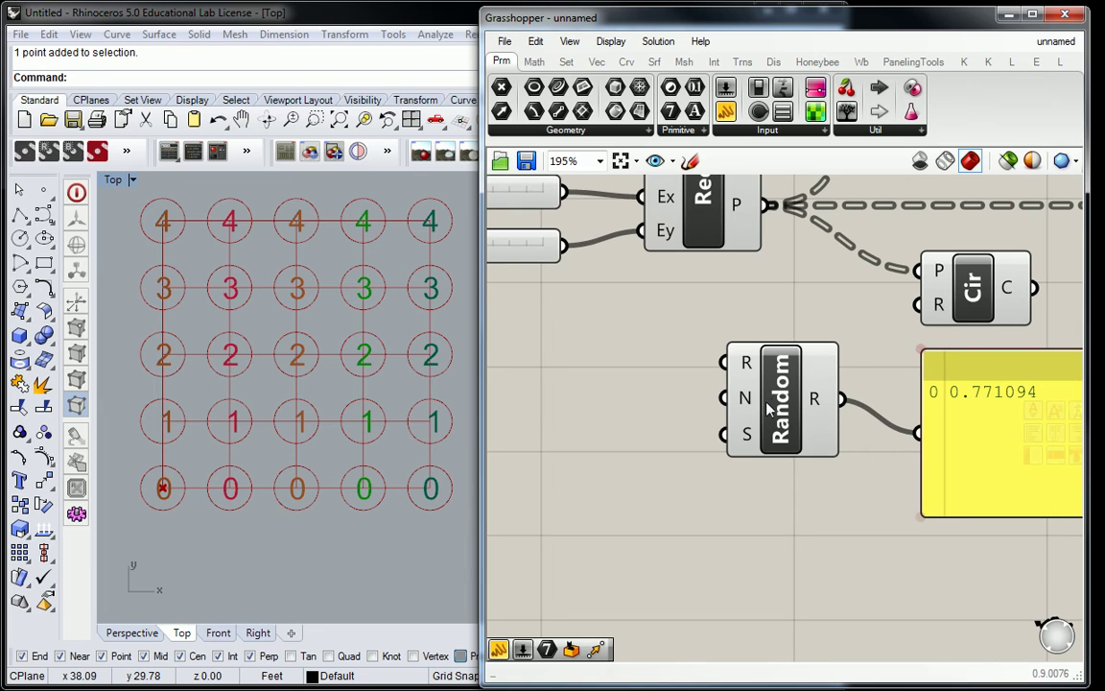
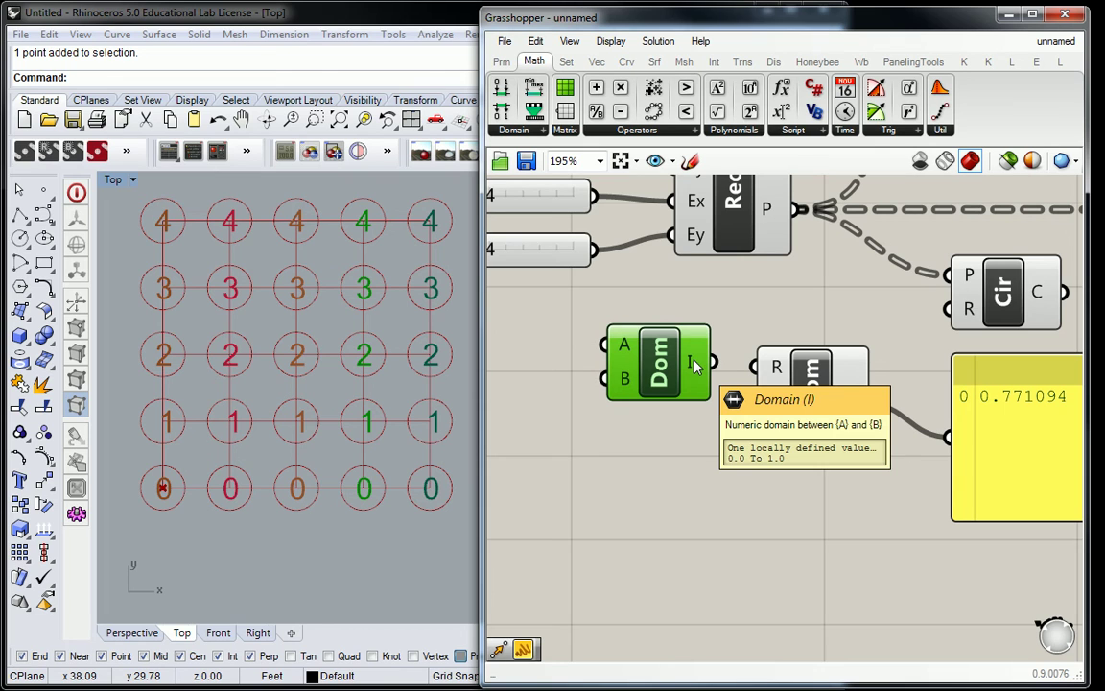
{"action": "left_click_drag", "start_coordinate": [697, 364], "coordinate": [754, 368]}
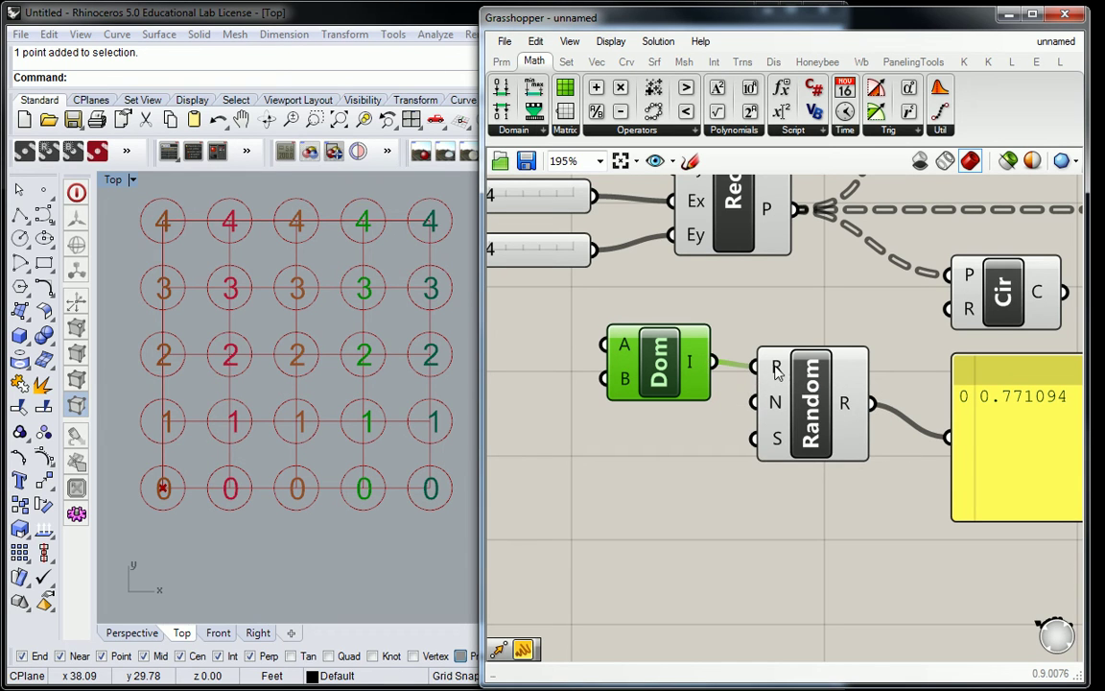
{"action": "left_click", "coordinate": [763, 330]}
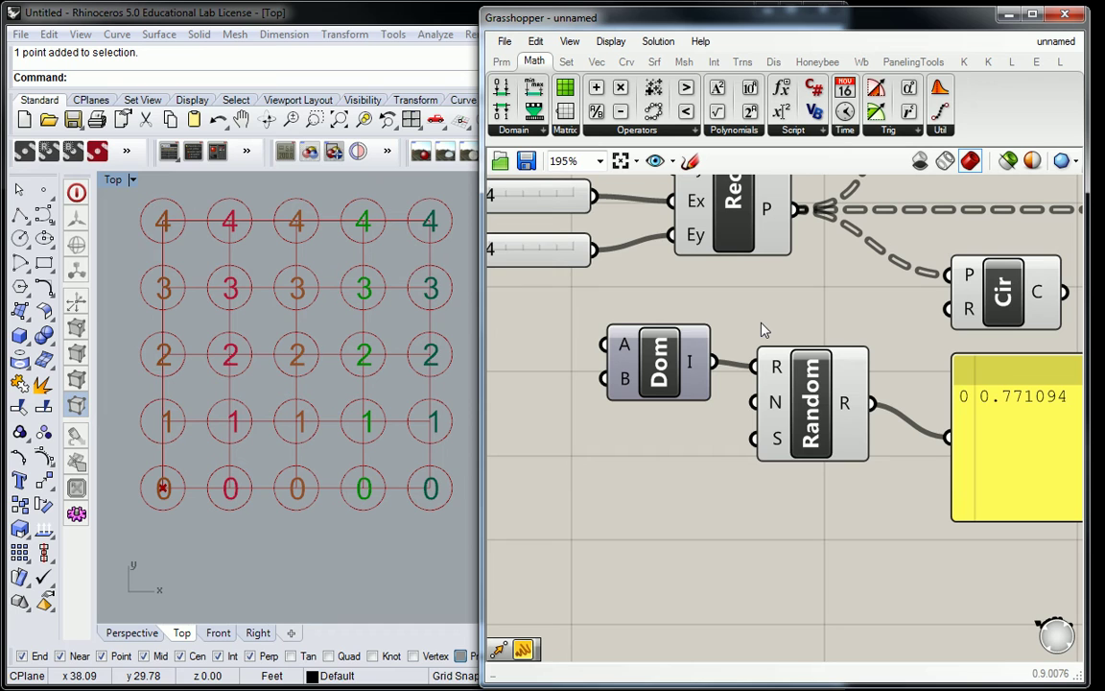
{"action": "mouse_move", "coordinate": [693, 361]}
{"action": "mouse_move", "coordinate": [779, 372]}
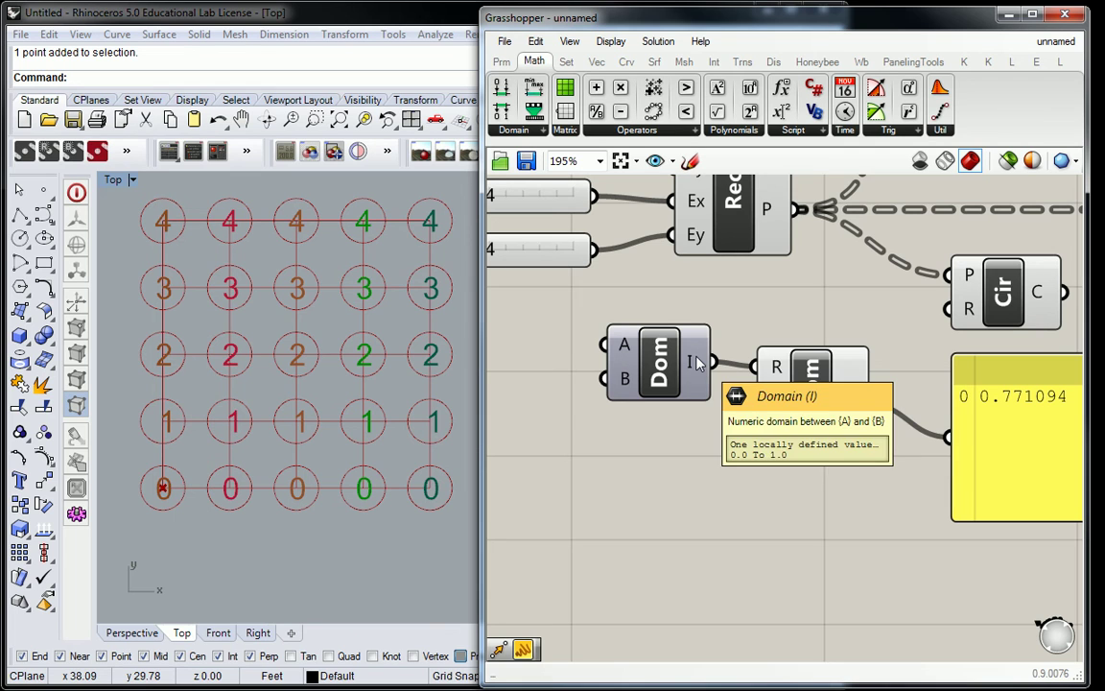
Add a small panel beside the Construct Domain component and set its content to .25
{"action": "right_click_drag", "start_coordinate": [863, 333], "coordinate": [1020, 326]}
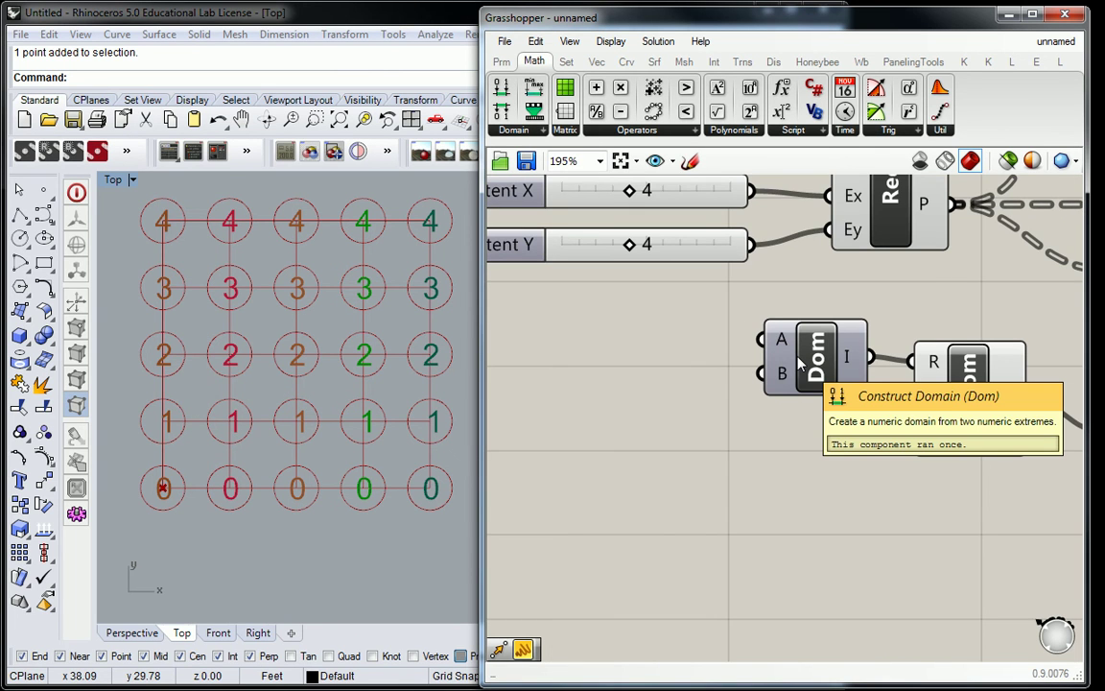
{"action": "left_click", "coordinate": [500, 63]}
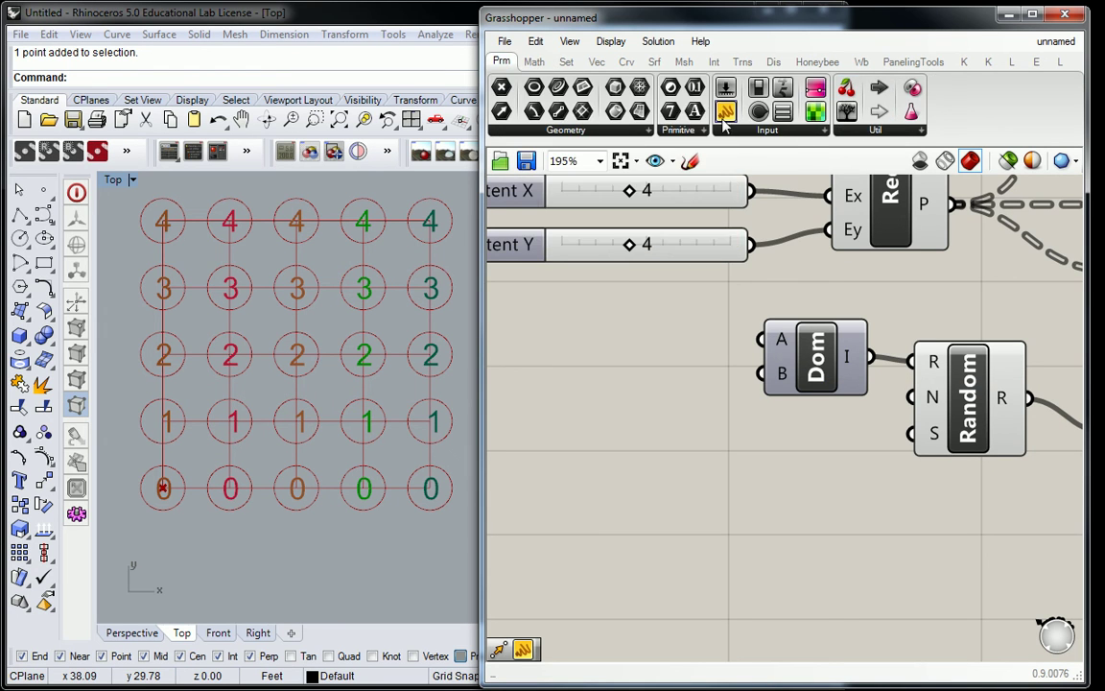
{"action": "left_click_drag", "start_coordinate": [725, 112], "coordinate": [722, 337]}
{"action": "left_click_drag", "start_coordinate": [801, 422], "coordinate": [658, 337]}
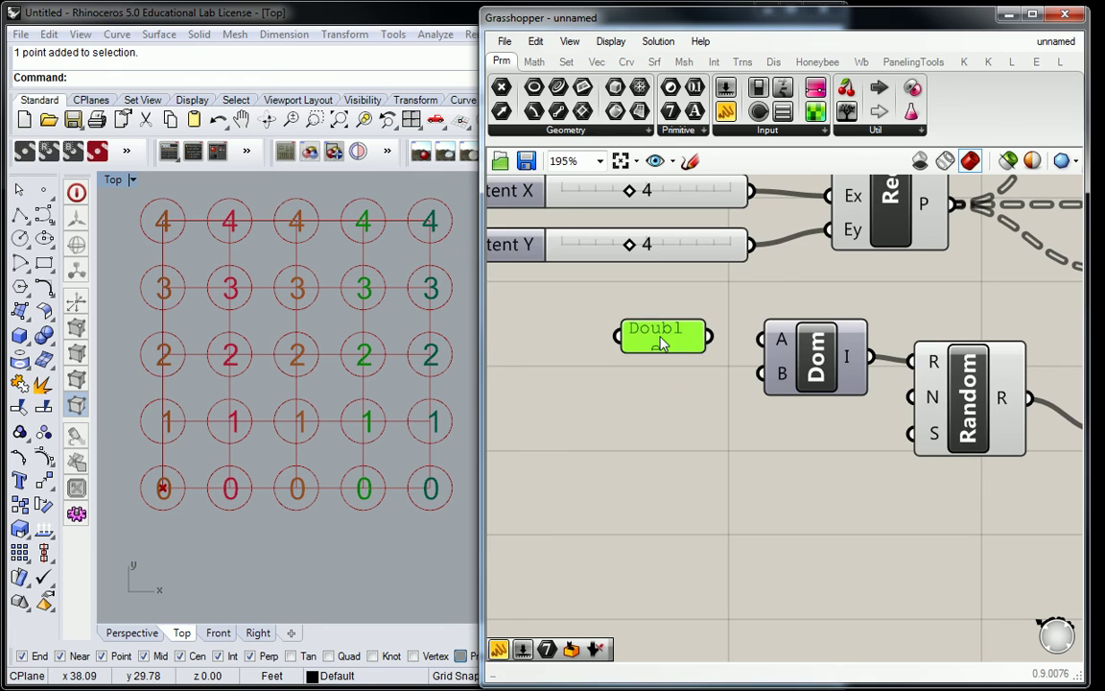
{"action": "double_click", "coordinate": [660, 340]}
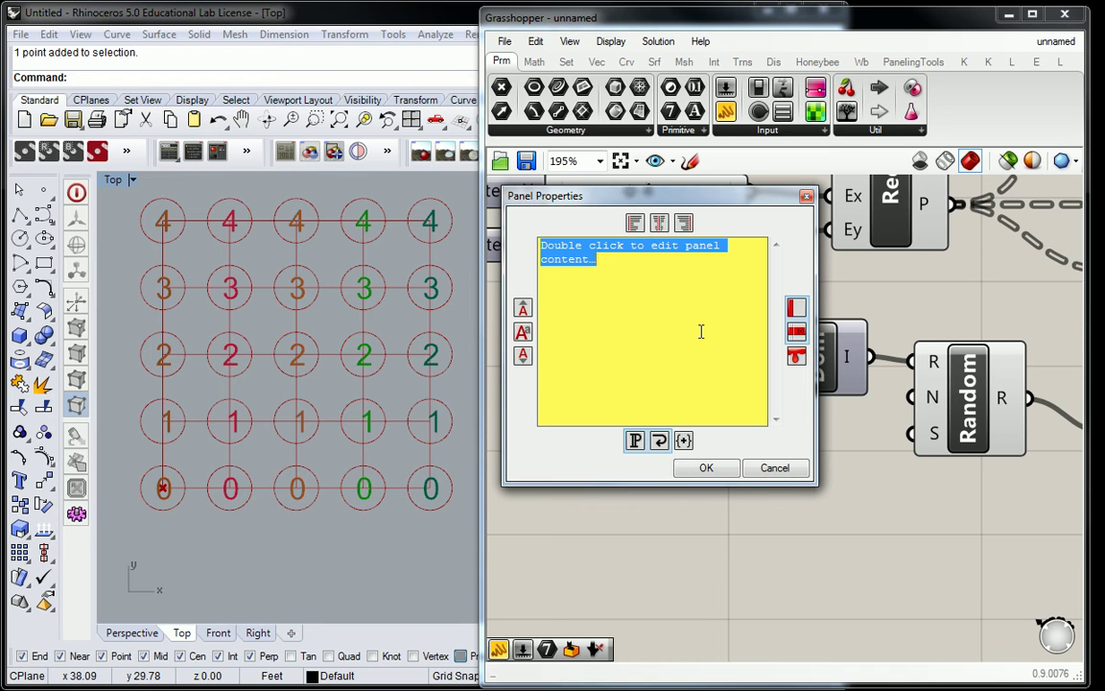
{"action": "key", "text": "BackSpace"}
{"action": "type", "text": ".25"}
{"action": "left_click", "coordinate": [733, 470]}
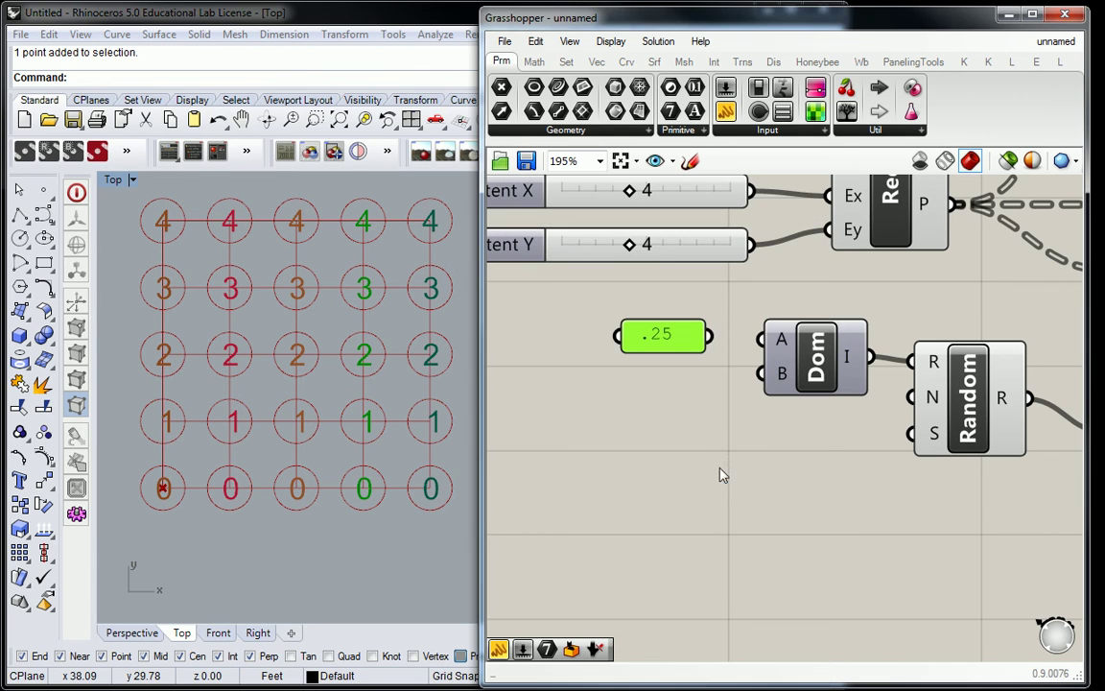
Duplicate the .25 panel directly below itself and set the copy's content to 1.25
{"action": "left_click_drag", "start_coordinate": [677, 342], "coordinate": [674, 393], "text": "alt"}
{"action": "double_click", "coordinate": [675, 394]}
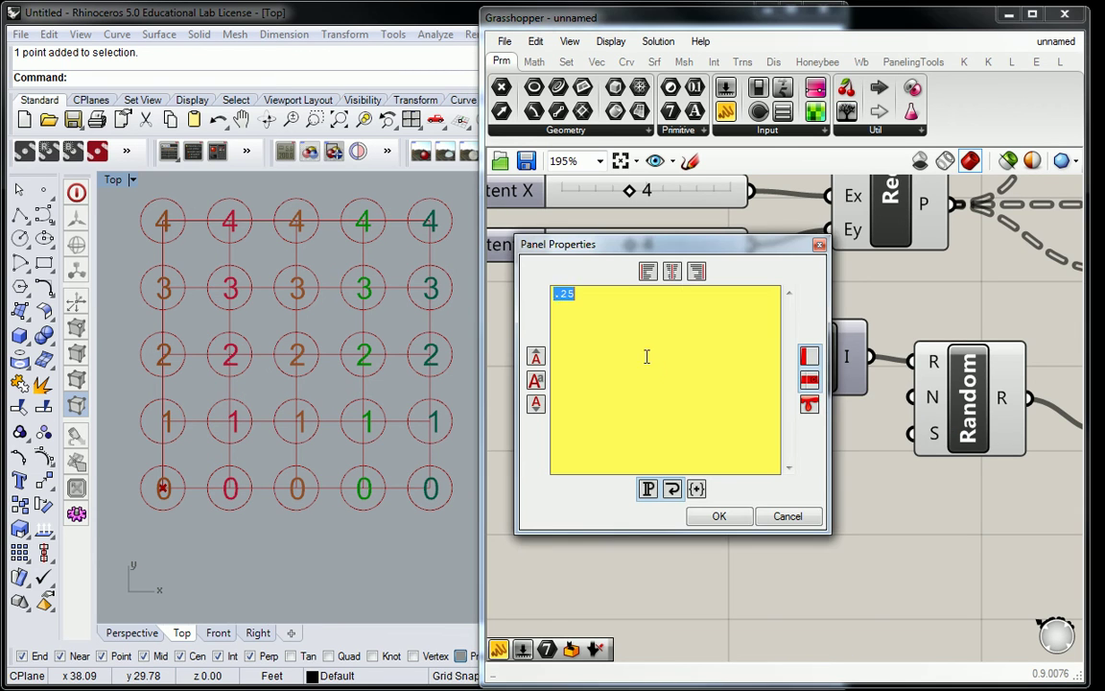
{"action": "left_click", "coordinate": [563, 298]}
{"action": "type", "text": "1"}
{"action": "left_click", "coordinate": [718, 516]}
Connect the .25 panel to Construct Domain's A input and the 1.25 panel to its B input
{"action": "left_click", "coordinate": [738, 353]}
{"action": "left_click_drag", "start_coordinate": [718, 335], "coordinate": [761, 341]}
{"action": "left_click_drag", "start_coordinate": [722, 385], "coordinate": [768, 376]}
{"action": "right_click_drag", "start_coordinate": [770, 381], "coordinate": [772, 412]}
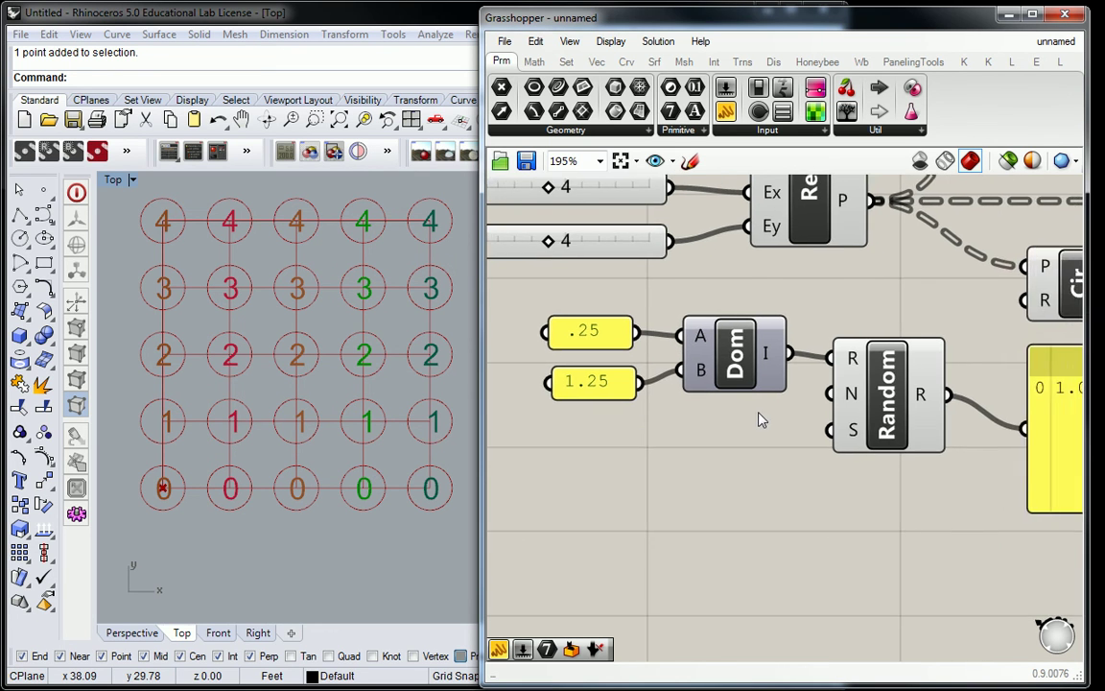
{"action": "scroll", "coordinate": [772, 411], "scroll_direction": "down", "scroll_amount": 2}
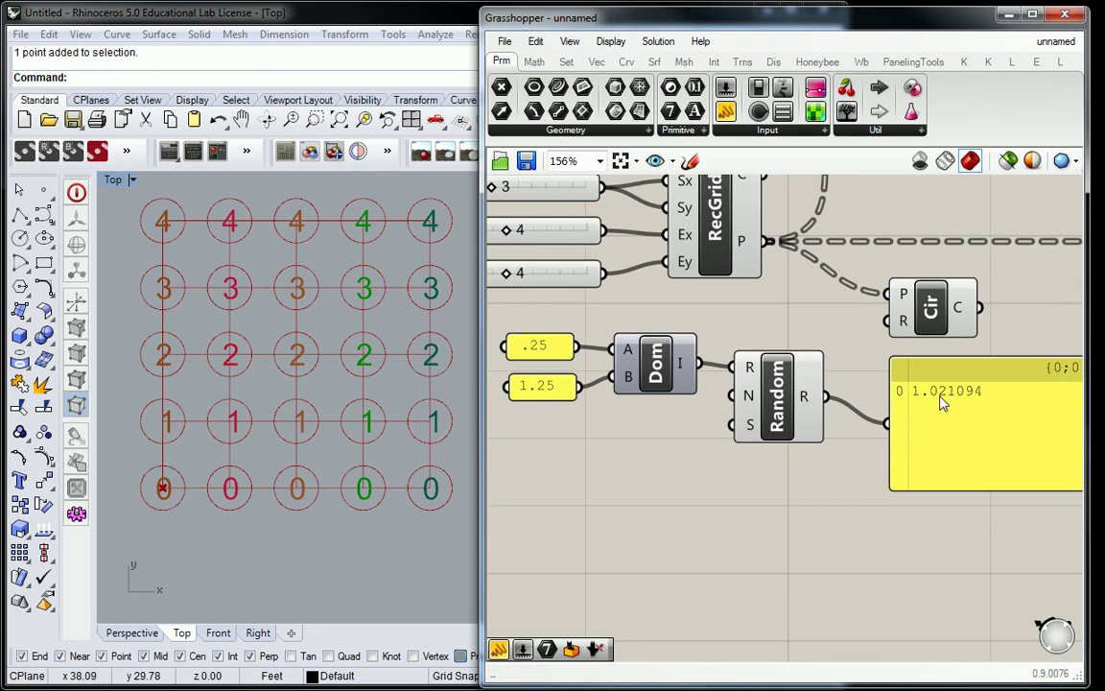
{"action": "left_click", "coordinate": [962, 436]}
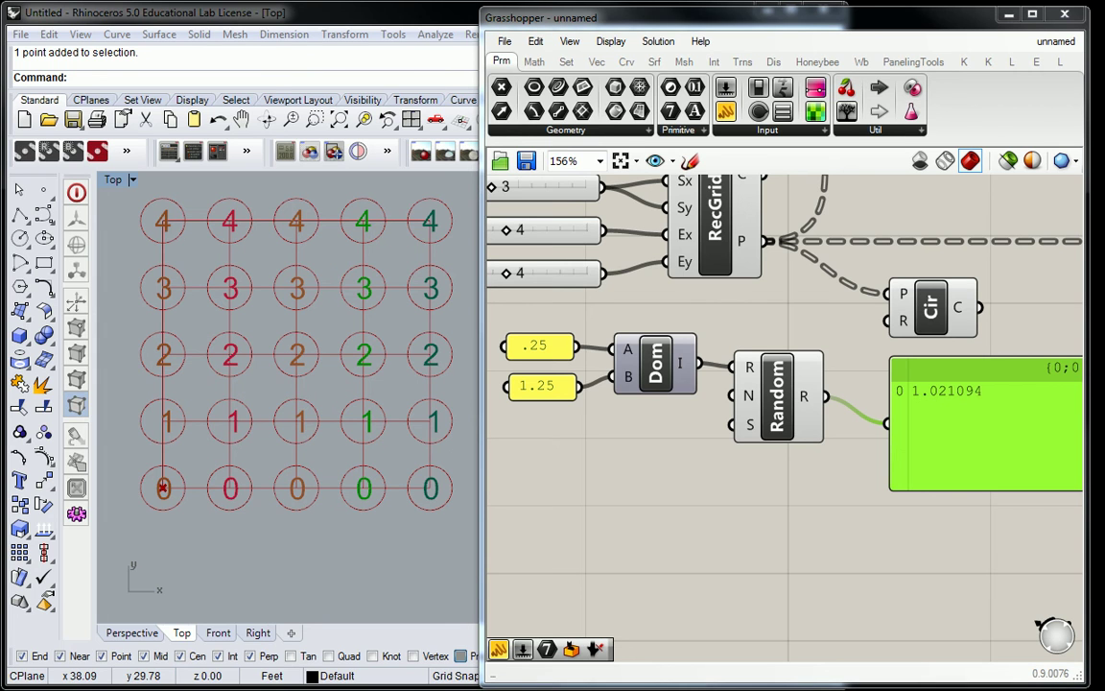
{"action": "left_click", "coordinate": [534, 61]}
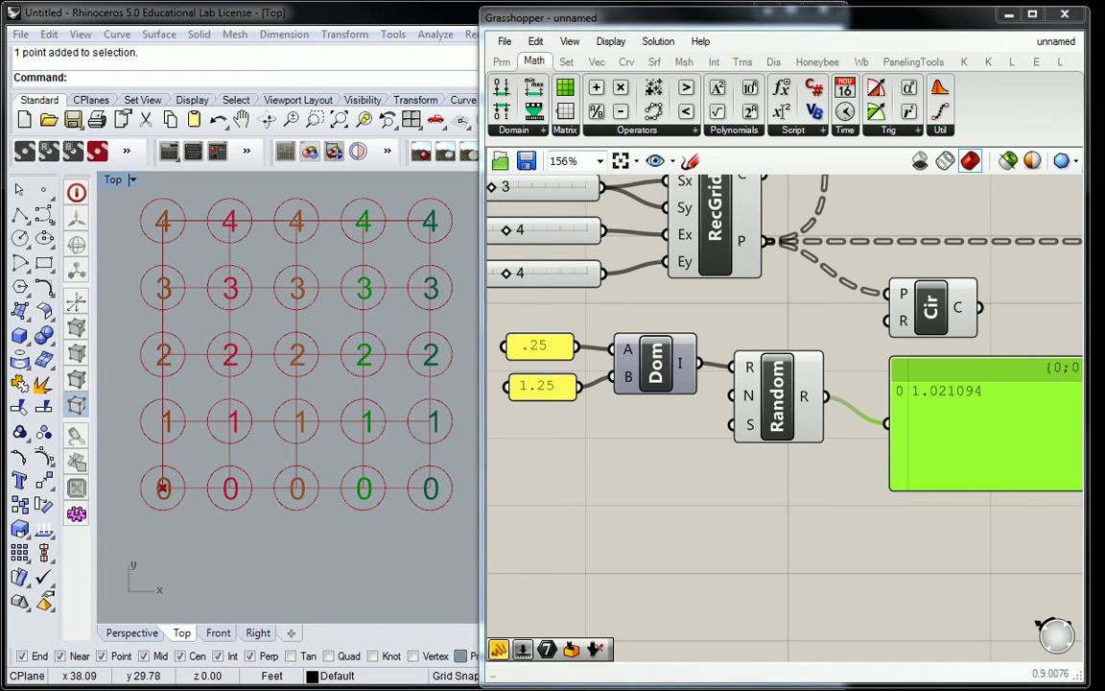
{"action": "left_click", "coordinate": [599, 493]}
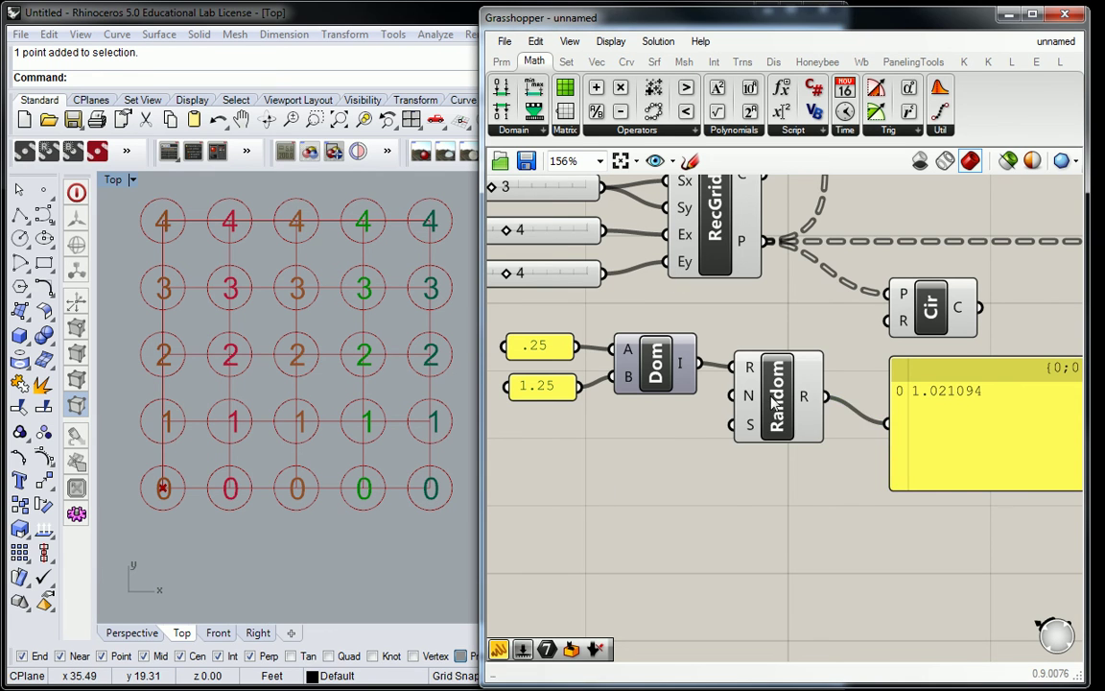
Move the Random component lower and place a duplicate of the 1.25 panel beside its N input
{"action": "left_click_drag", "start_coordinate": [754, 412], "coordinate": [764, 463]}
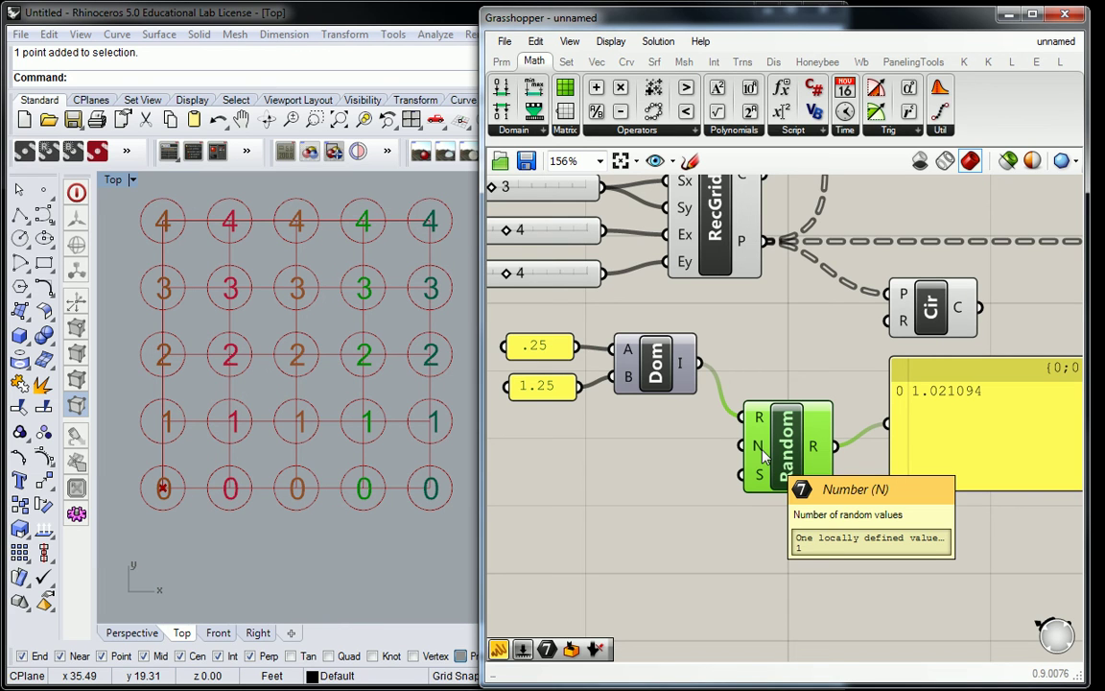
{"action": "left_click", "coordinate": [545, 388]}
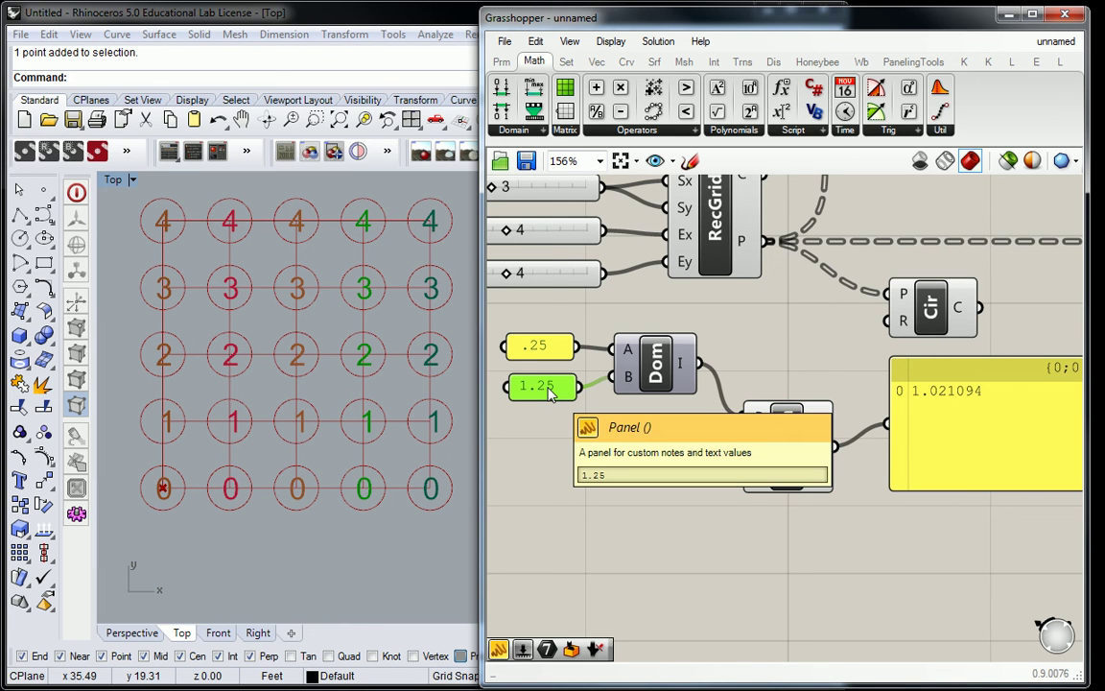
{"action": "left_click_drag", "start_coordinate": [550, 394], "coordinate": [661, 452], "text": "alt"}
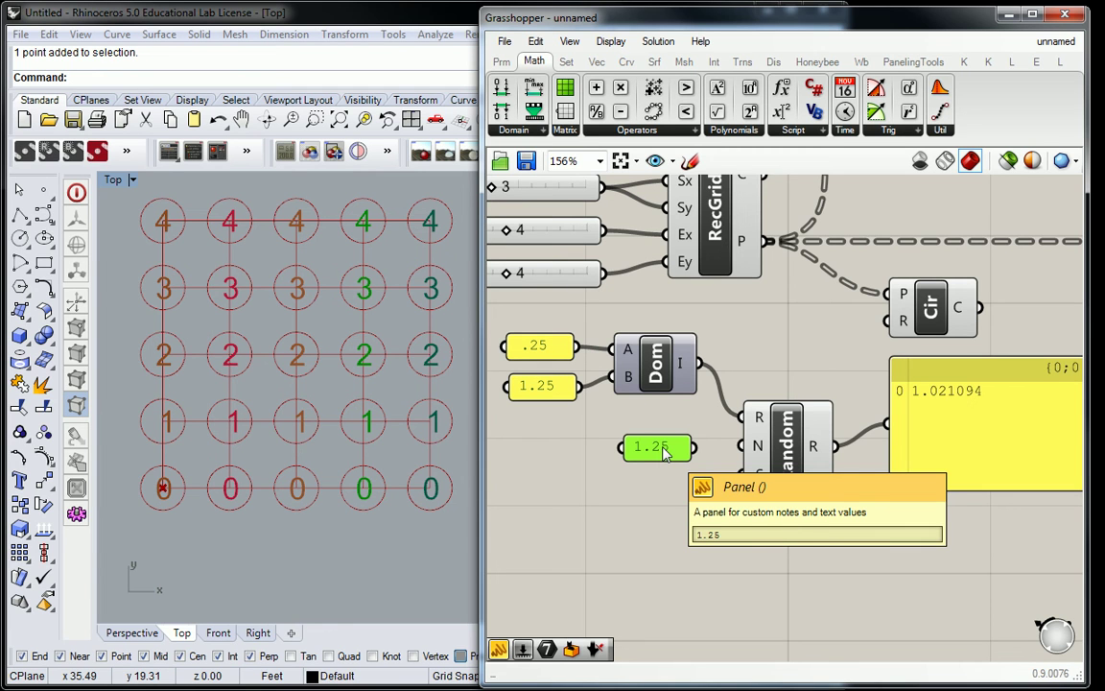
Set the duplicated panel's content to 5 and connect it to Random's N input
{"action": "left_click_drag", "start_coordinate": [128, 533], "coordinate": [203, 190]}
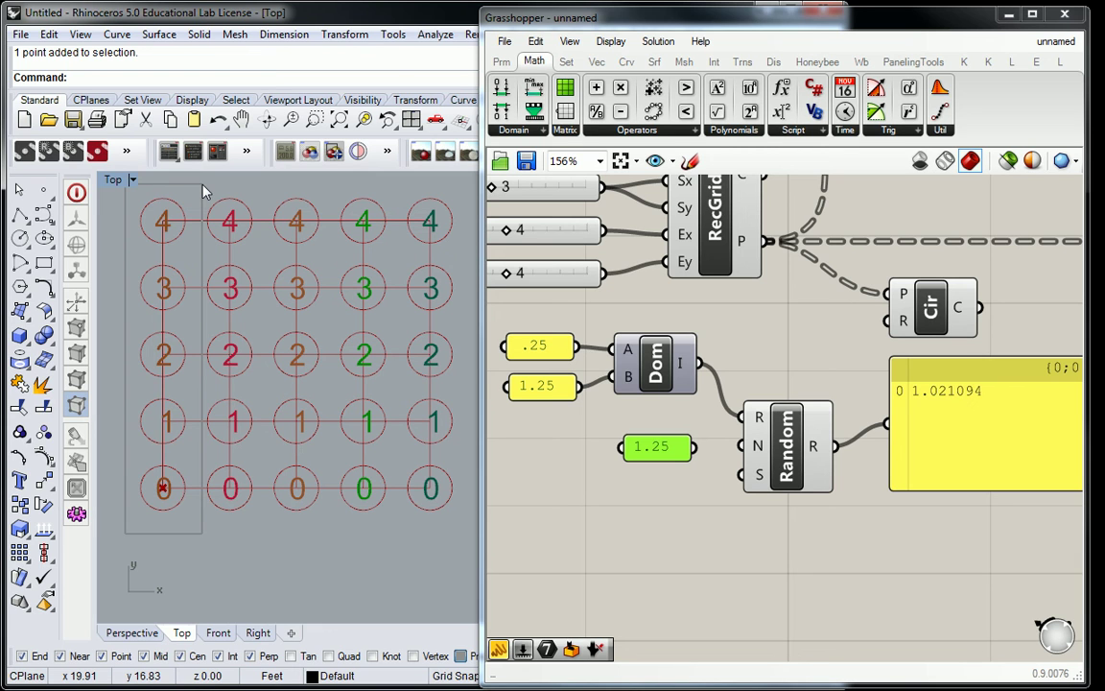
{"action": "left_click_drag", "start_coordinate": [202, 187], "coordinate": [199, 427]}
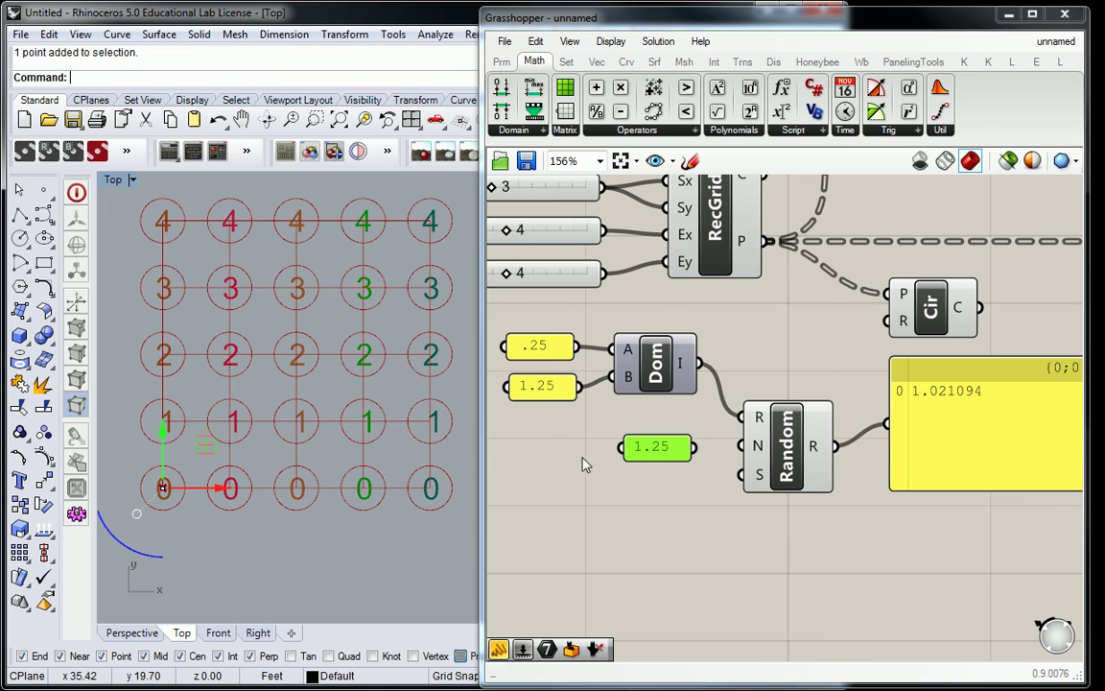
{"action": "double_click", "coordinate": [657, 455]}
{"action": "type", "text": "5"}
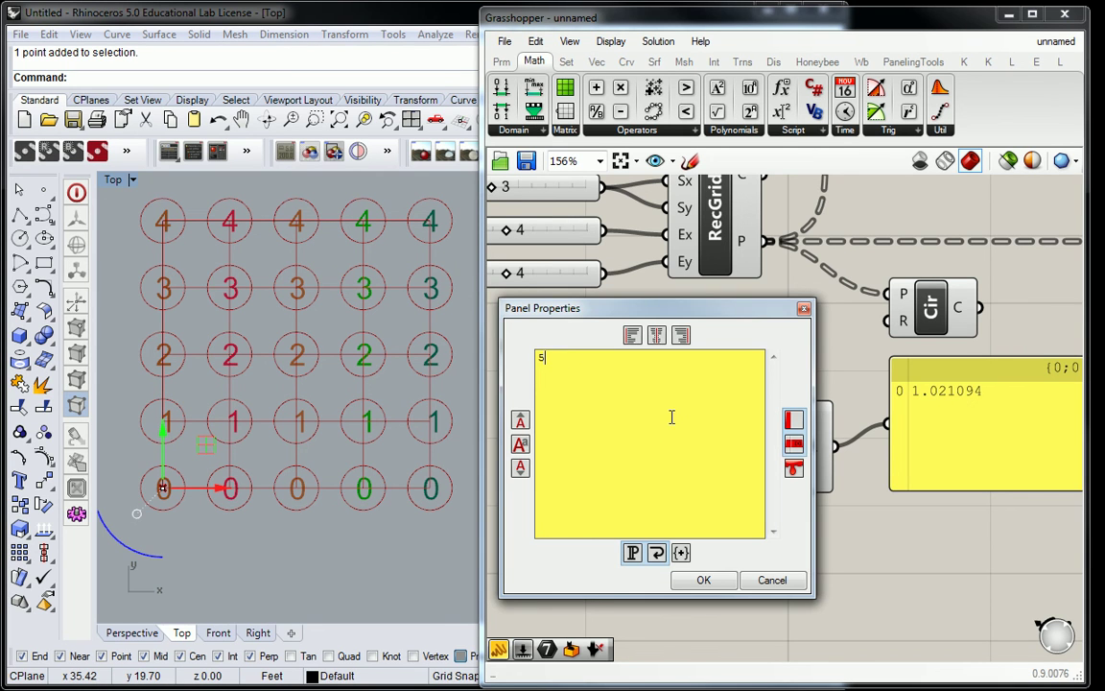
{"action": "left_click", "coordinate": [703, 579]}
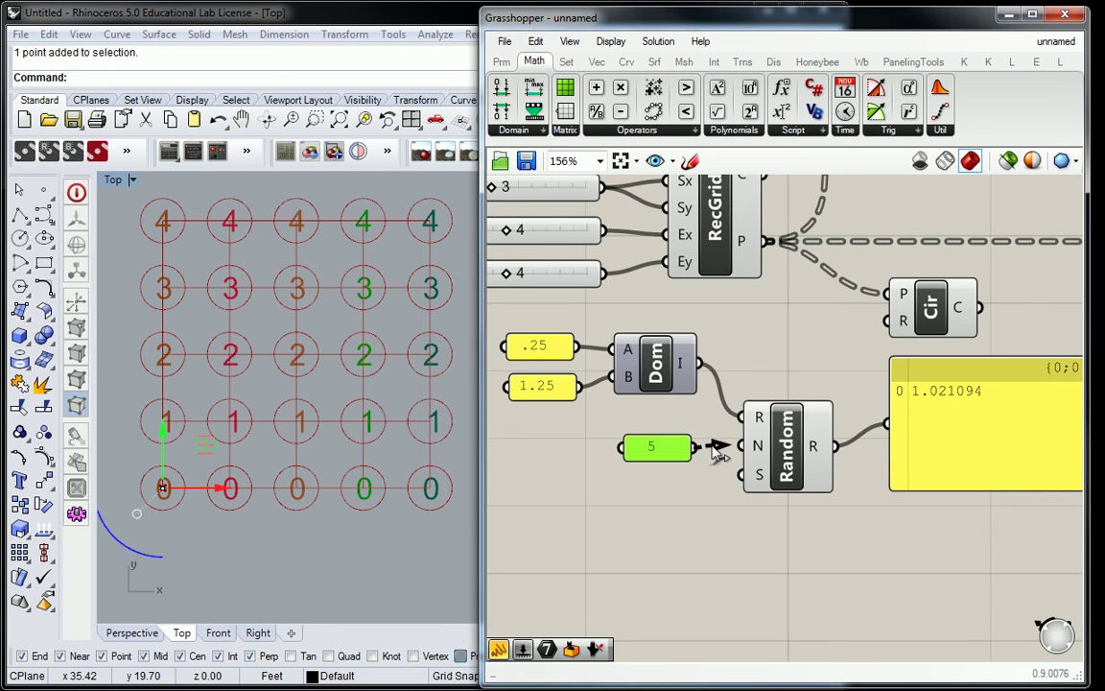
Lengthen the panel that lists Random's output to make room for more rows
{"action": "right_click_drag", "start_coordinate": [871, 455], "coordinate": [814, 444]}
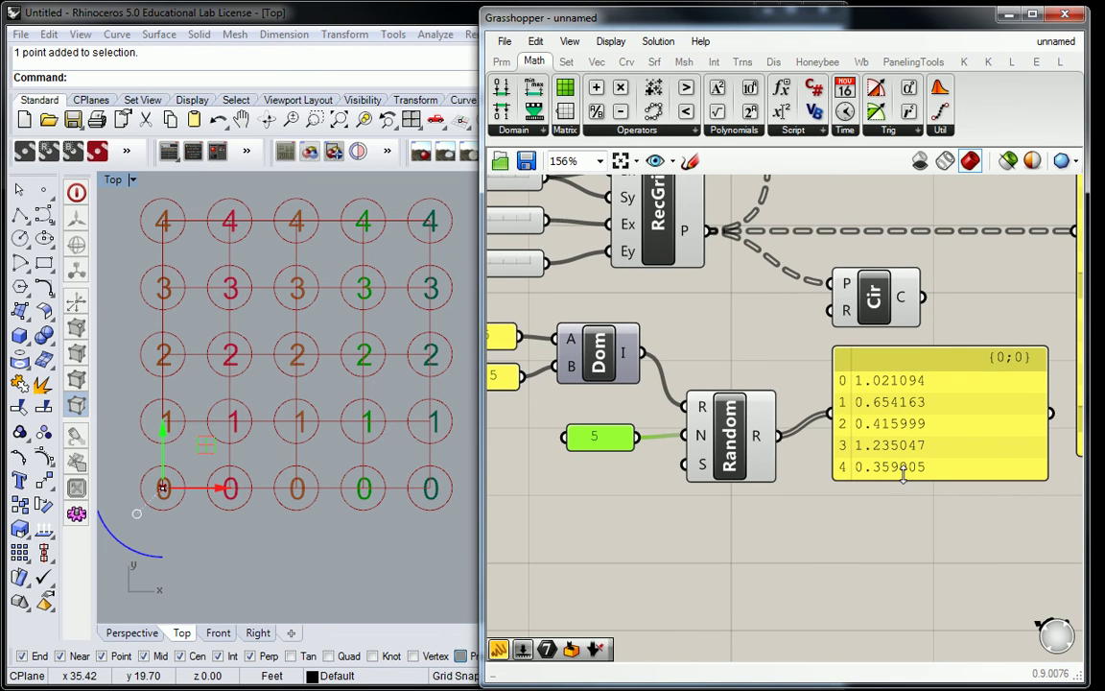
{"action": "left_click_drag", "start_coordinate": [904, 483], "coordinate": [903, 521]}
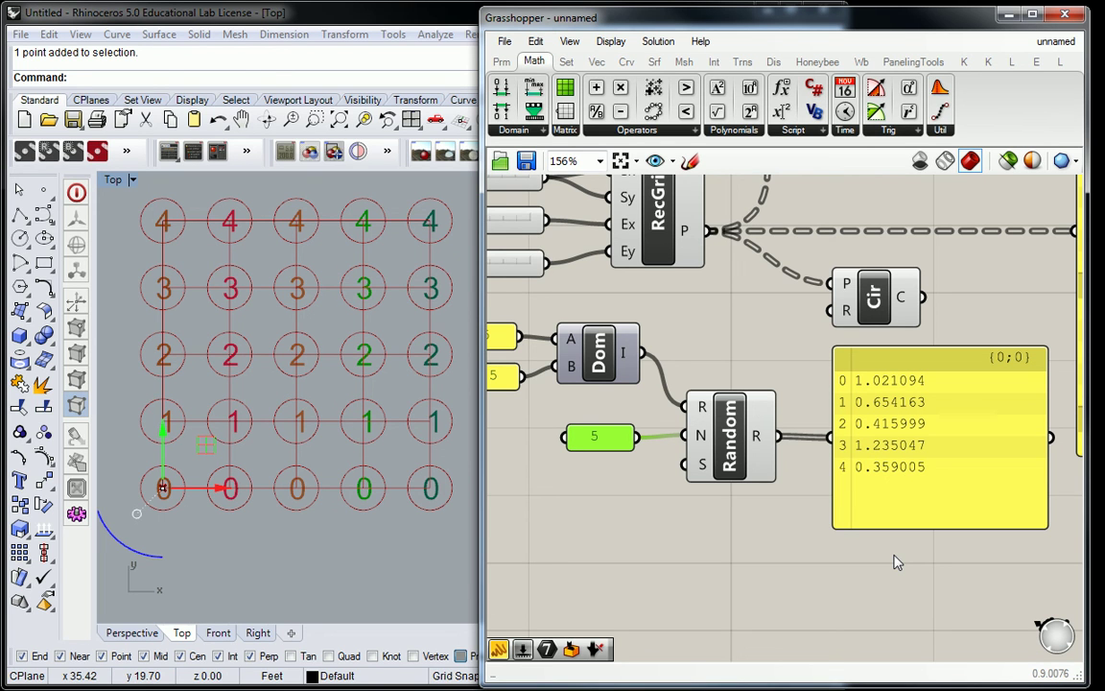
Add a number slider with 0<100 below the 5 panel and connect it to Random's S (seed) input
{"action": "double_click", "coordinate": [644, 481]}
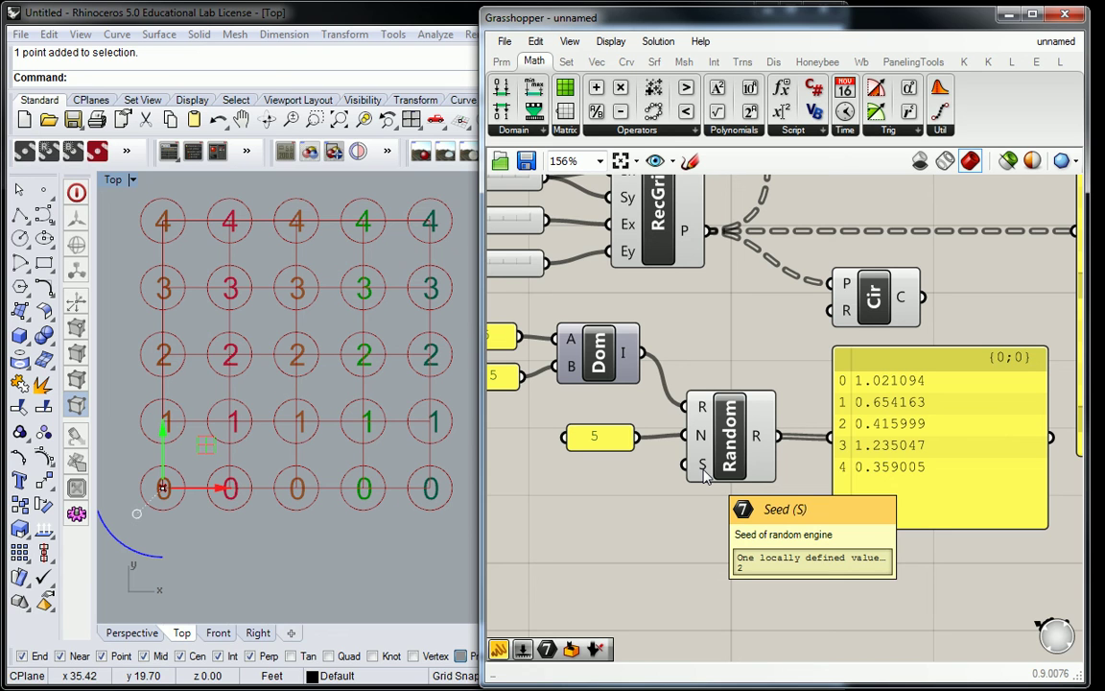
{"action": "double_click", "coordinate": [595, 518]}
{"action": "type", "text": "0<"}
{"action": "type", "text": "50"}
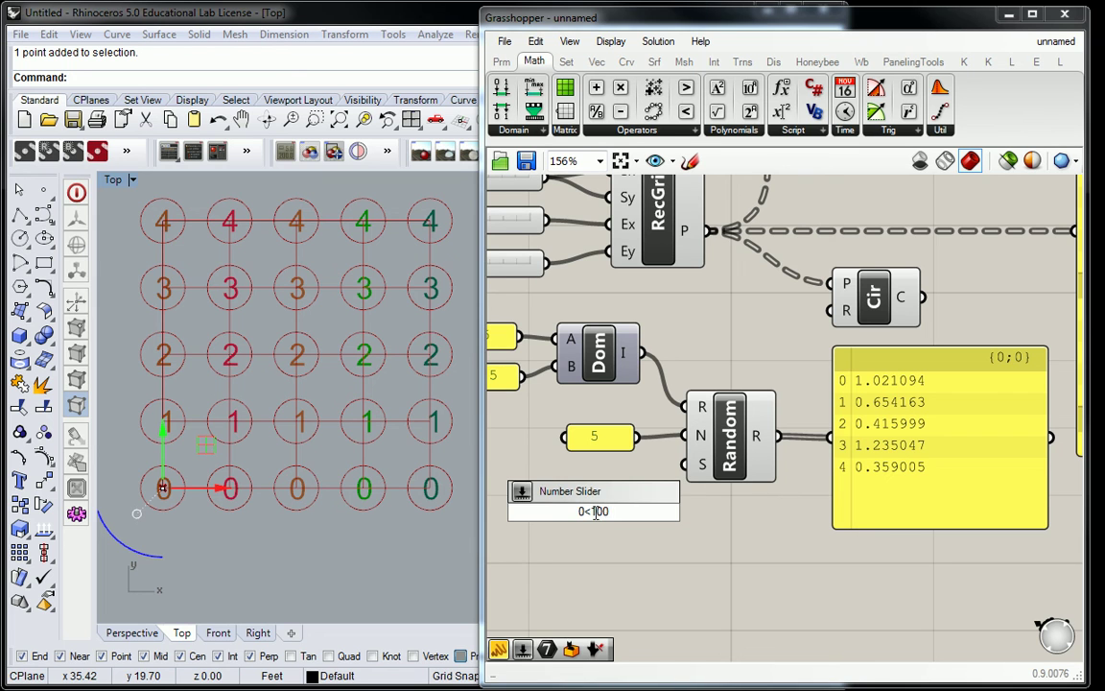
{"action": "key", "text": "Return"}
{"action": "left_click_drag", "start_coordinate": [636, 513], "coordinate": [575, 486]}
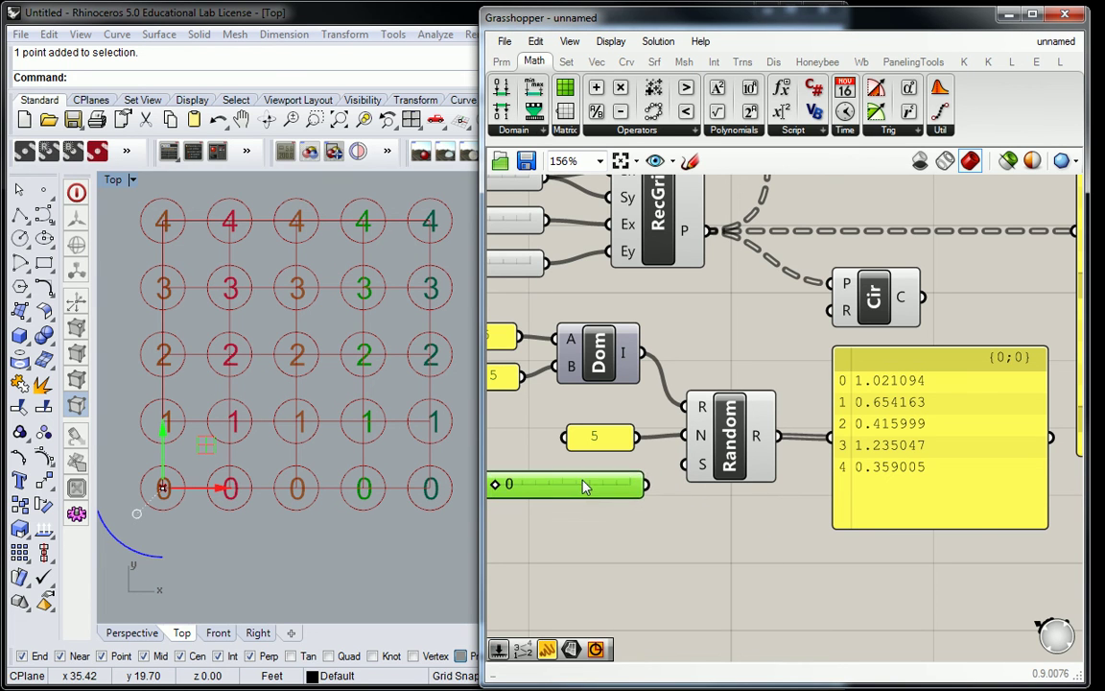
{"action": "left_click_drag", "start_coordinate": [645, 484], "coordinate": [702, 464]}
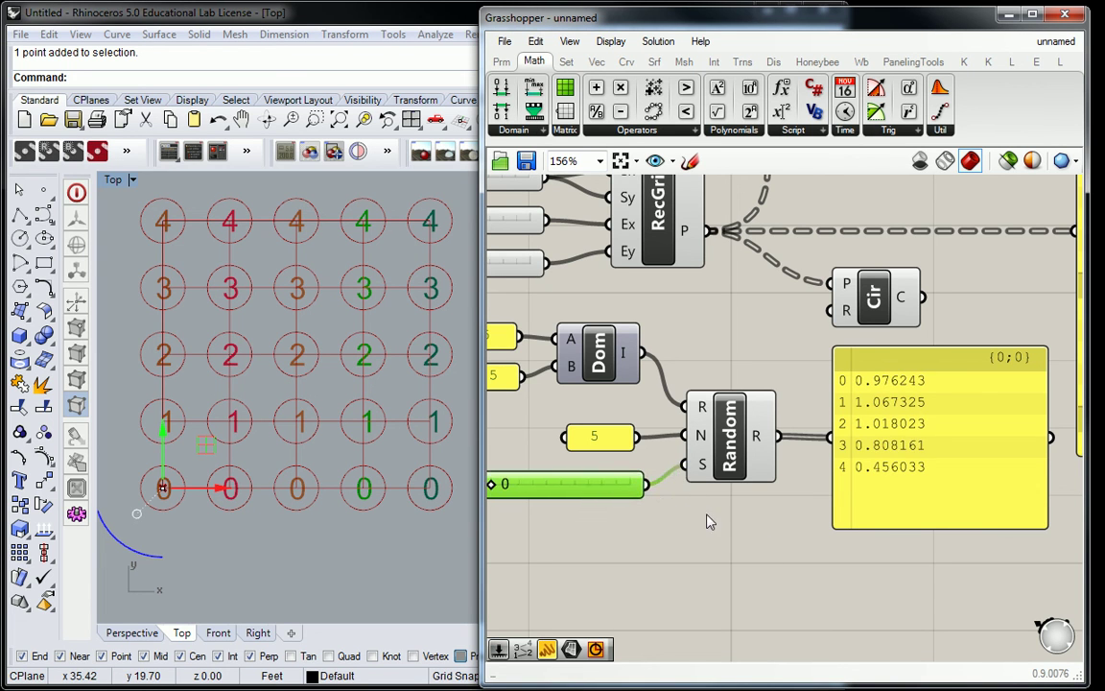
Shift the Random output panel slightly left and set the seed slider to 27
{"action": "right_click_drag", "start_coordinate": [695, 523], "coordinate": [738, 503]}
{"action": "right_click_drag", "start_coordinate": [816, 480], "coordinate": [783, 481]}
{"action": "left_click", "coordinate": [883, 419]}
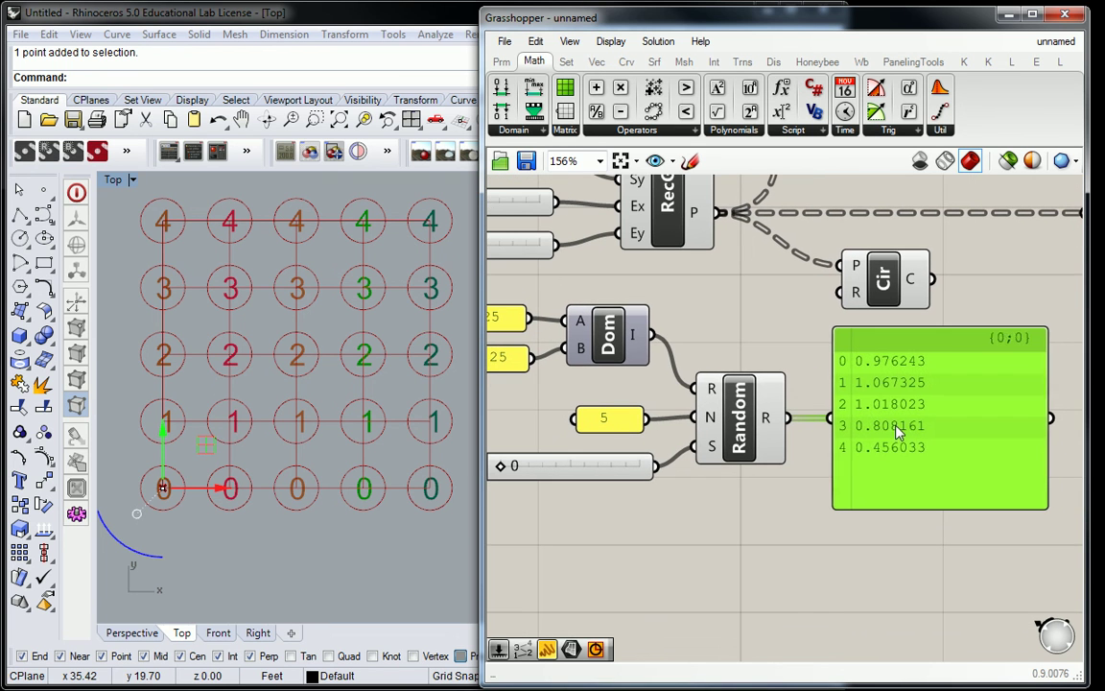
{"action": "right_click", "coordinate": [684, 510]}
{"action": "left_click", "coordinate": [589, 527]}
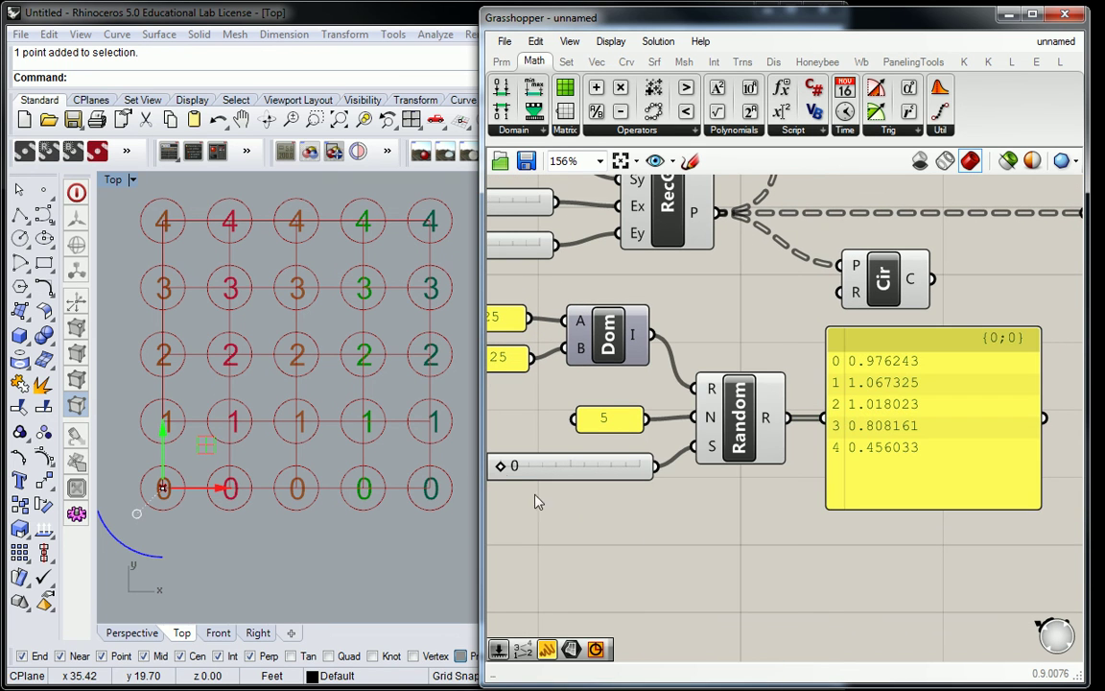
{"action": "left_click_drag", "start_coordinate": [500, 465], "coordinate": [538, 468]}
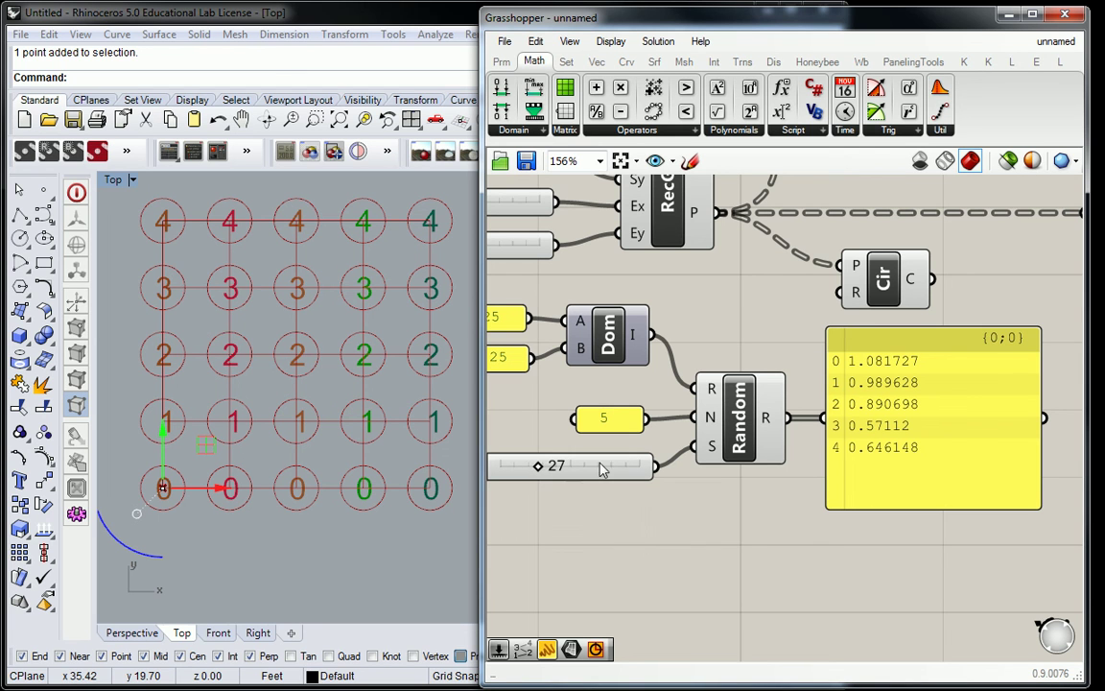
Move the output panel slightly right and connect Random's R output to the Circle component's R input
{"action": "left_click_drag", "start_coordinate": [870, 357], "coordinate": [887, 357]}
{"action": "left_click", "coordinate": [816, 379]}
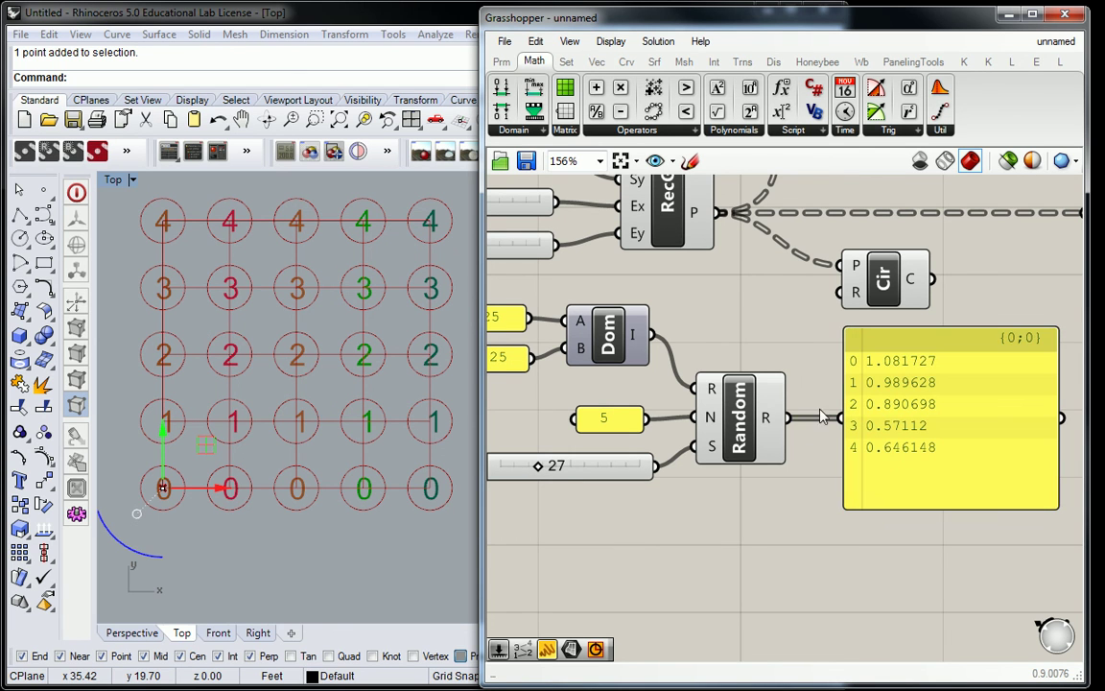
{"action": "left_click_drag", "start_coordinate": [788, 418], "coordinate": [844, 291]}
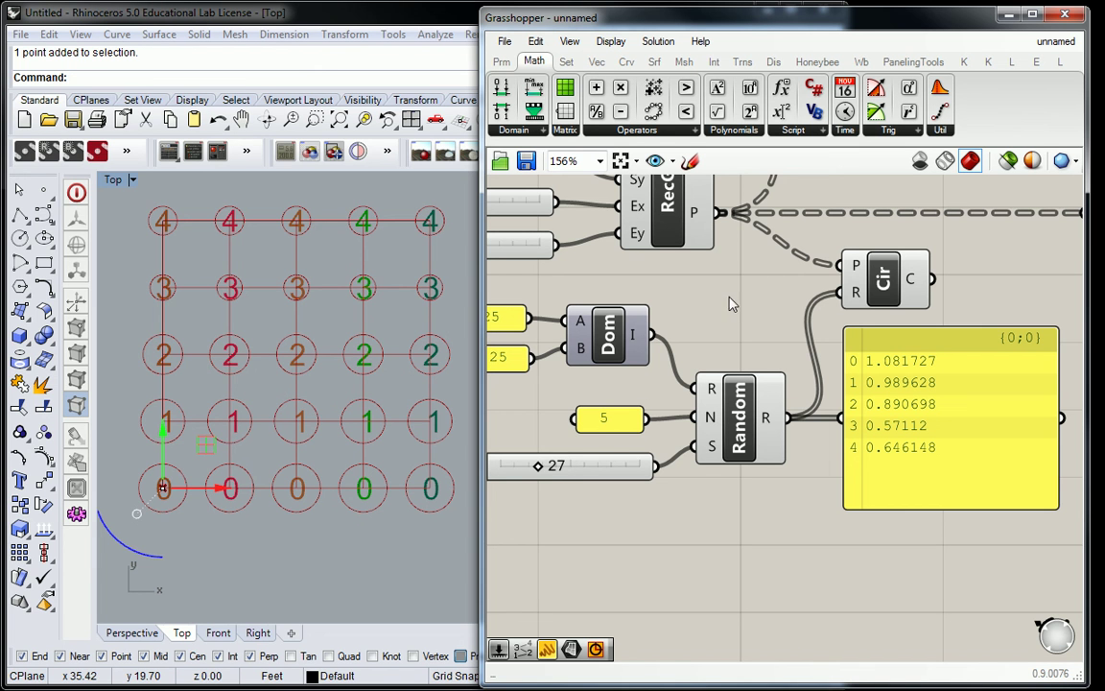
Set the seed slider feeding Random to 21
{"action": "mouse_move", "coordinate": [539, 470]}
{"action": "left_mouse_down"}
{"action": "mouse_move", "coordinate": [602, 470]}
{"action": "mouse_move", "coordinate": [544, 474]}
{"action": "left_mouse_up"}
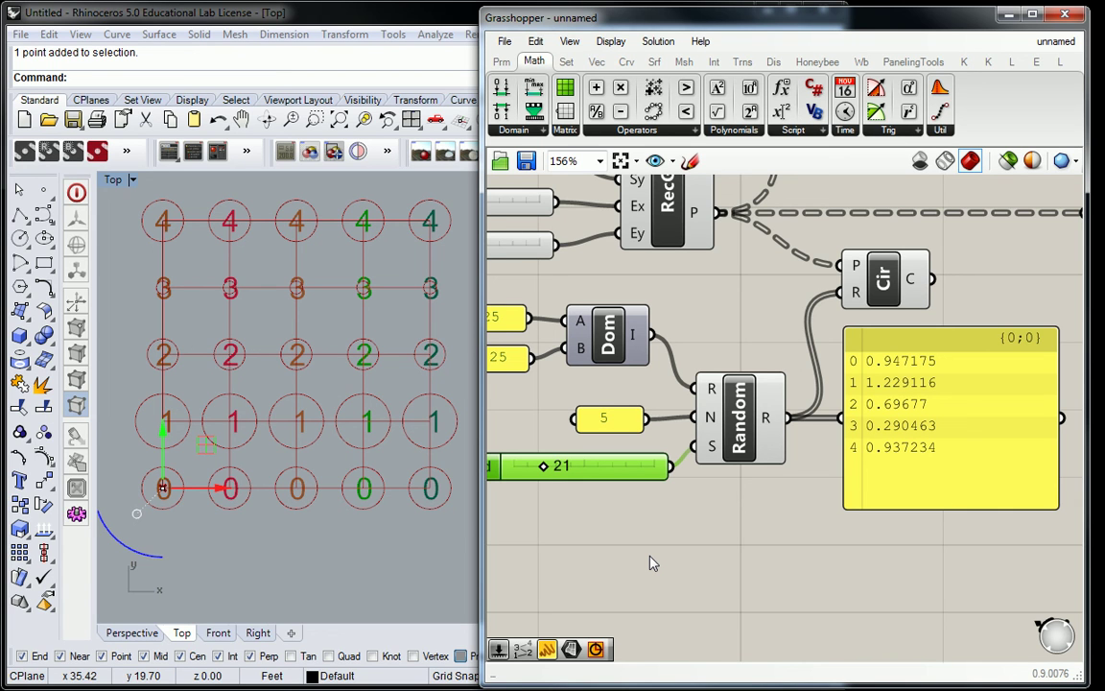
{"action": "left_click", "coordinate": [649, 563]}
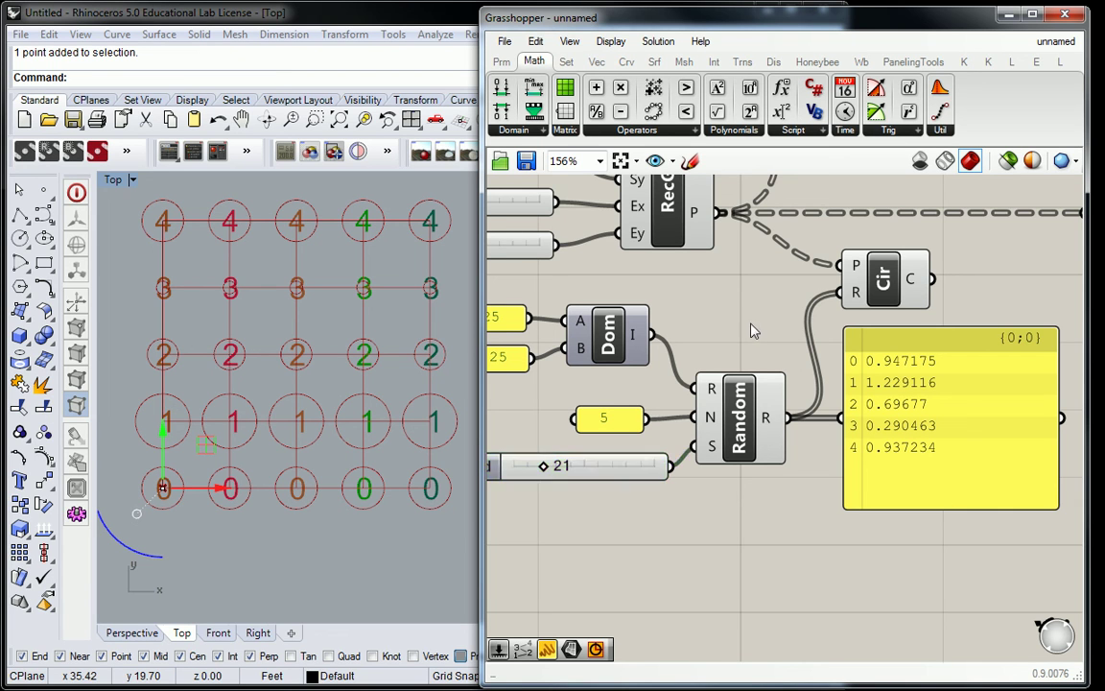